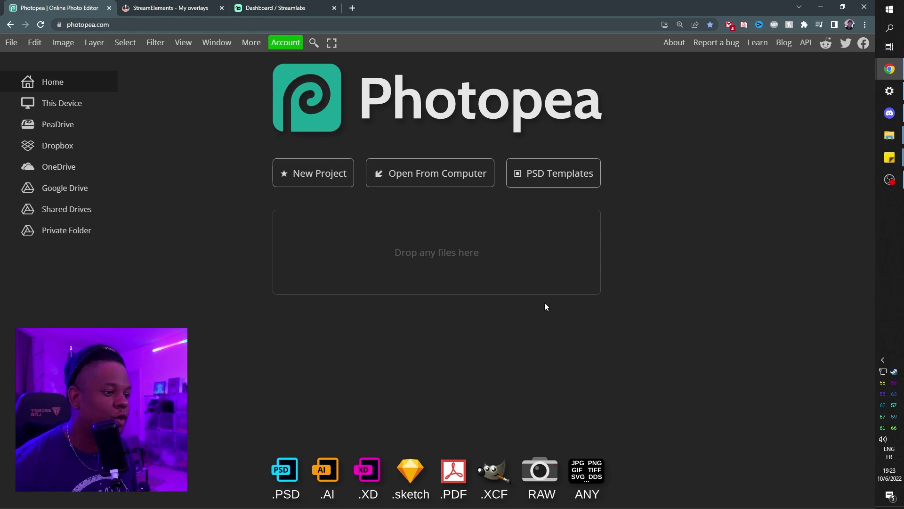
Search the PSD templates for the author's name and open the "Social media pop up Template".
left_click(531, 174)
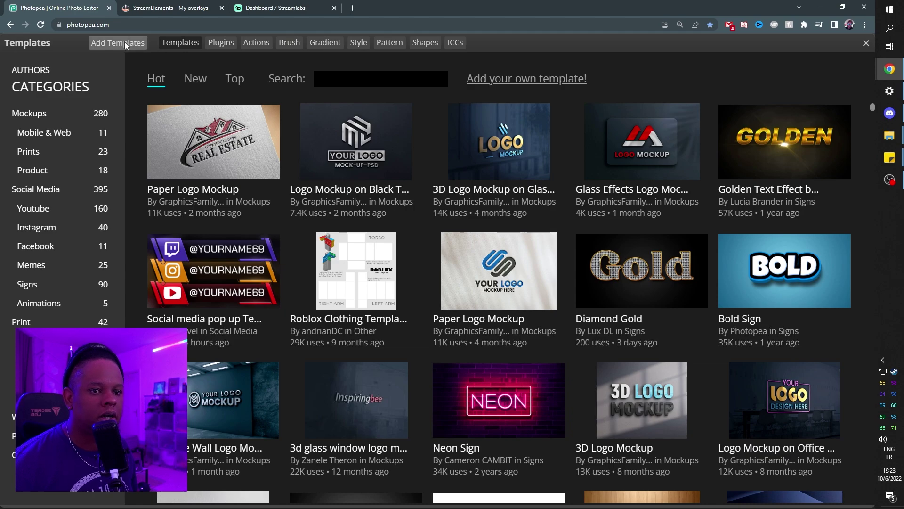
left_click(376, 80)
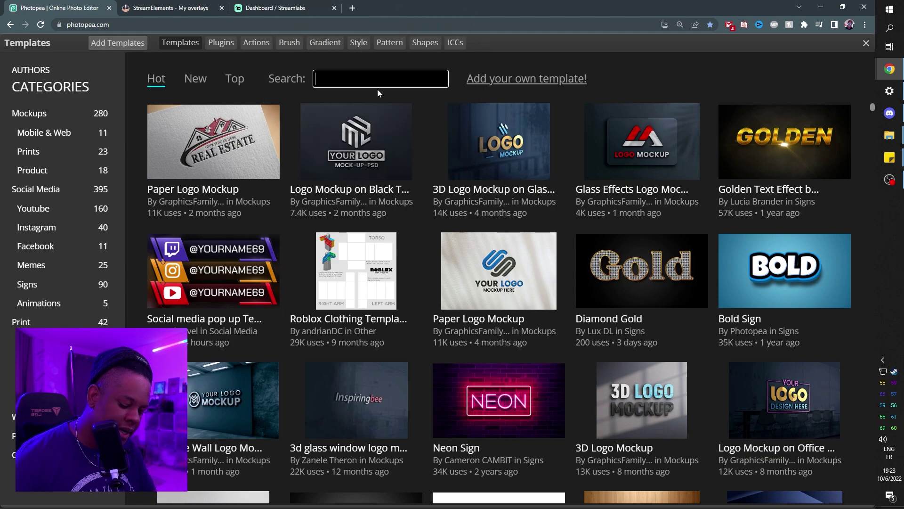
type("gael level")
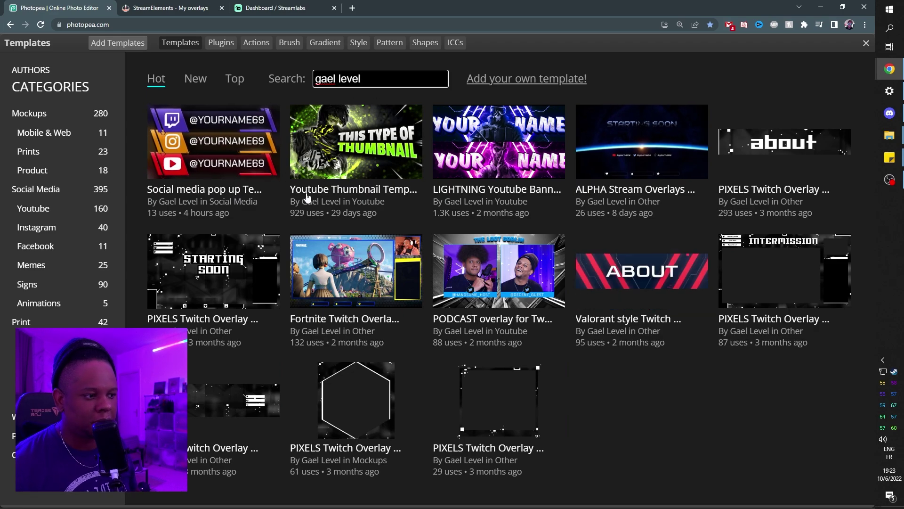
left_click(226, 142)
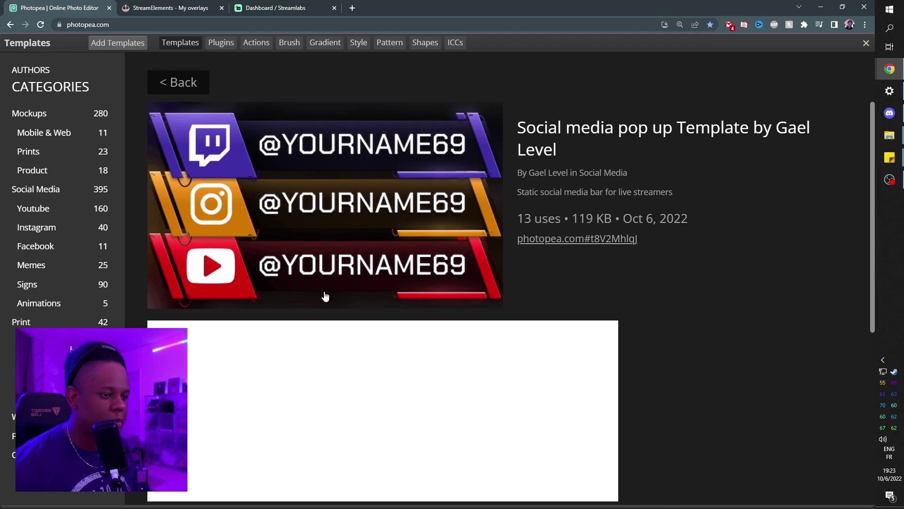
left_click(443, 163)
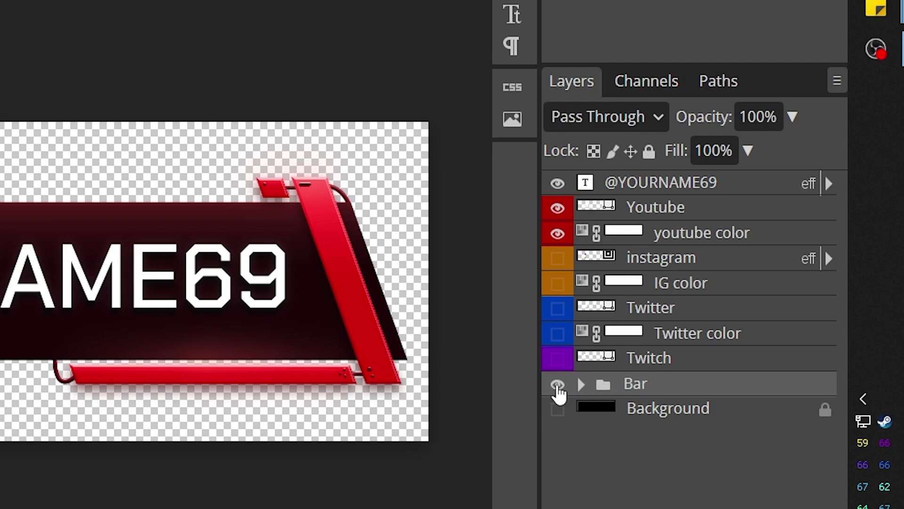
Hide the Bar group and show it again.
left_click(725, 352)
left_click(558, 385)
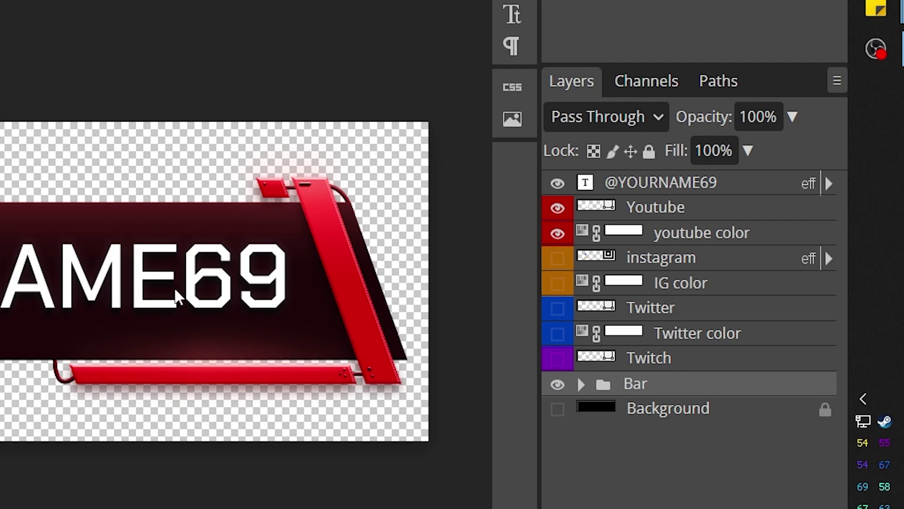
left_click(683, 186)
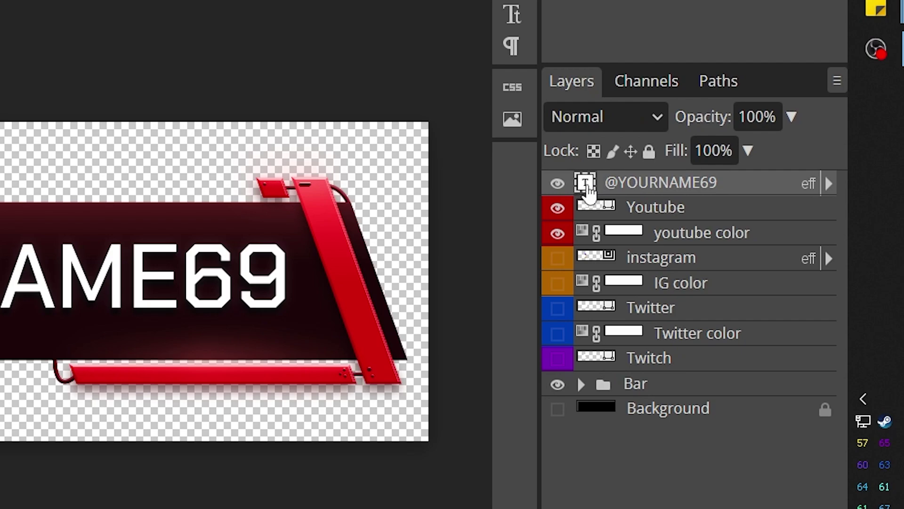
double_click(587, 186)
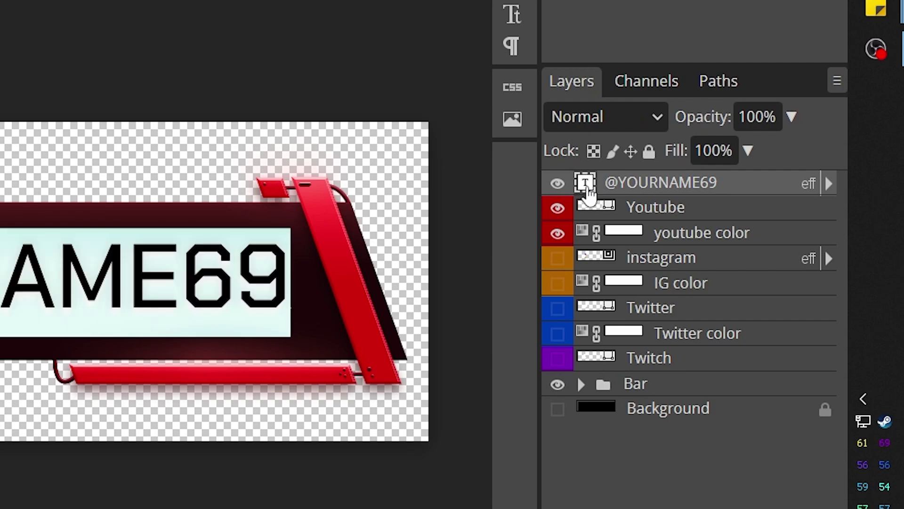
type("poop")
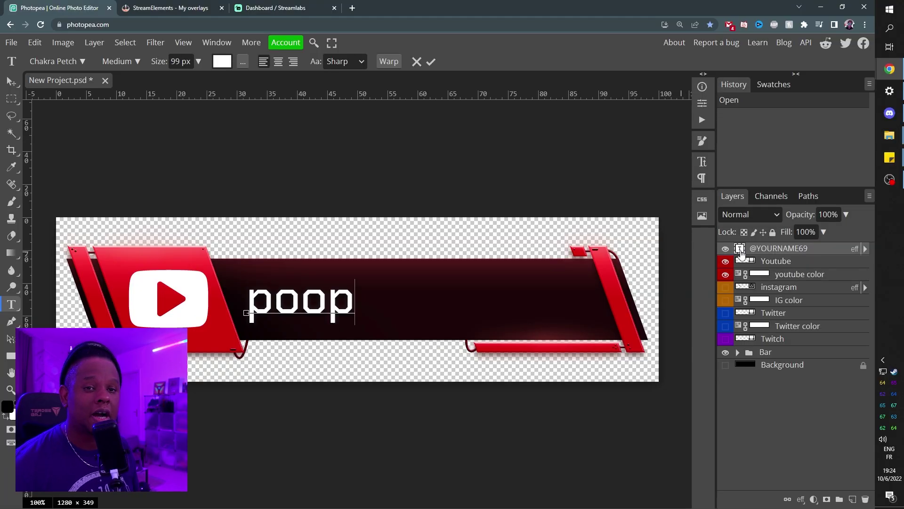
double_click(741, 254)
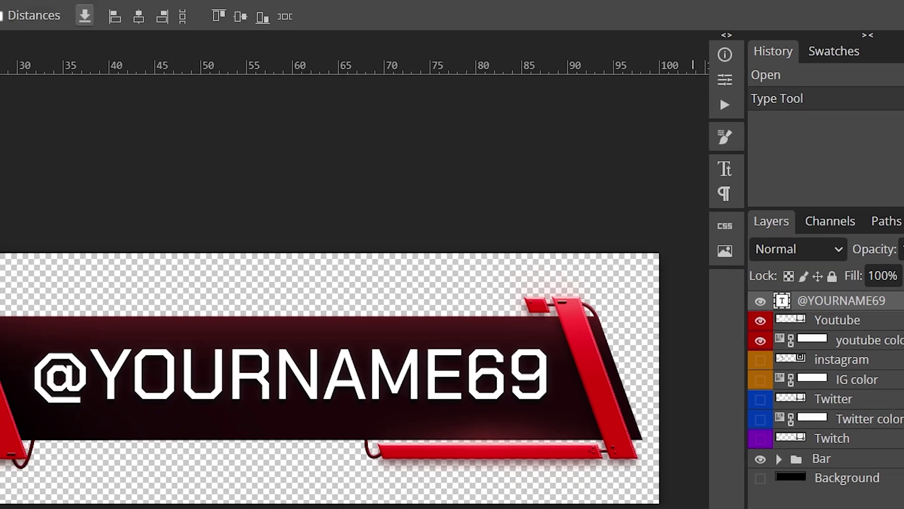
left_click(127, 57)
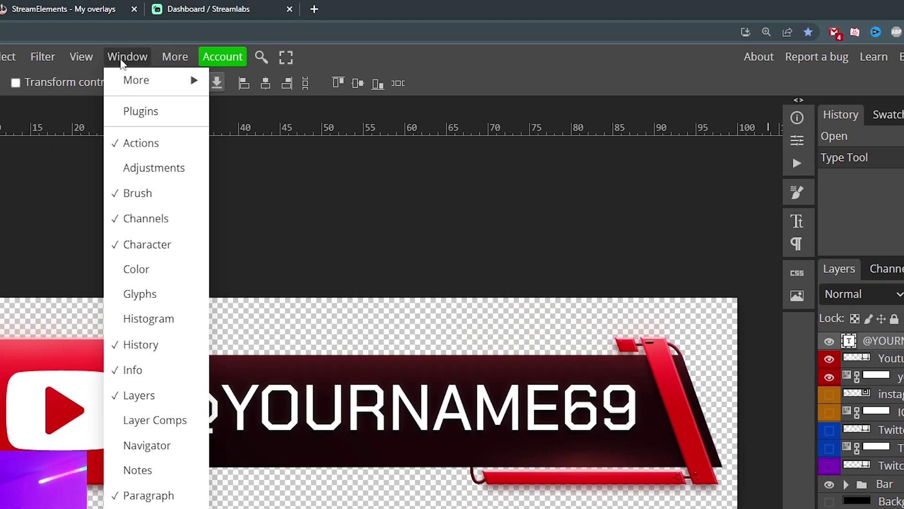
left_click(150, 244)
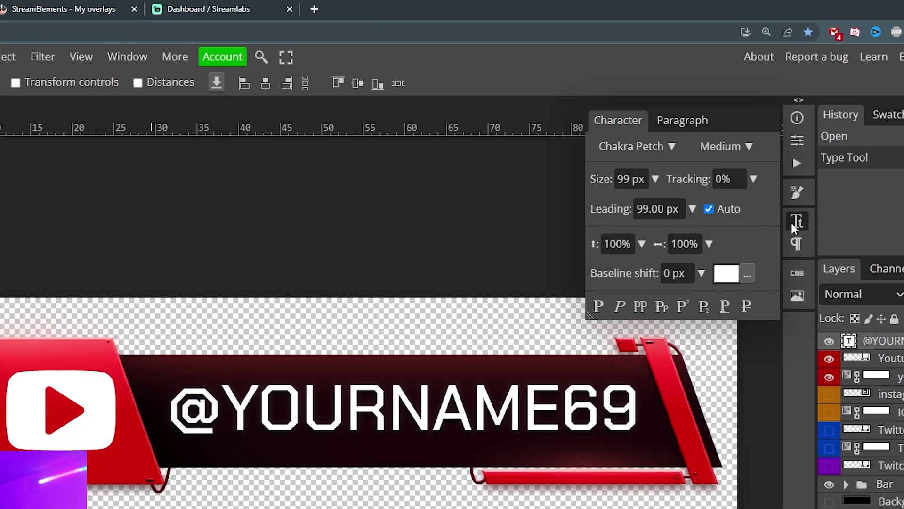
left_click_drag(595, 181, 595, 181)
left_click(624, 181)
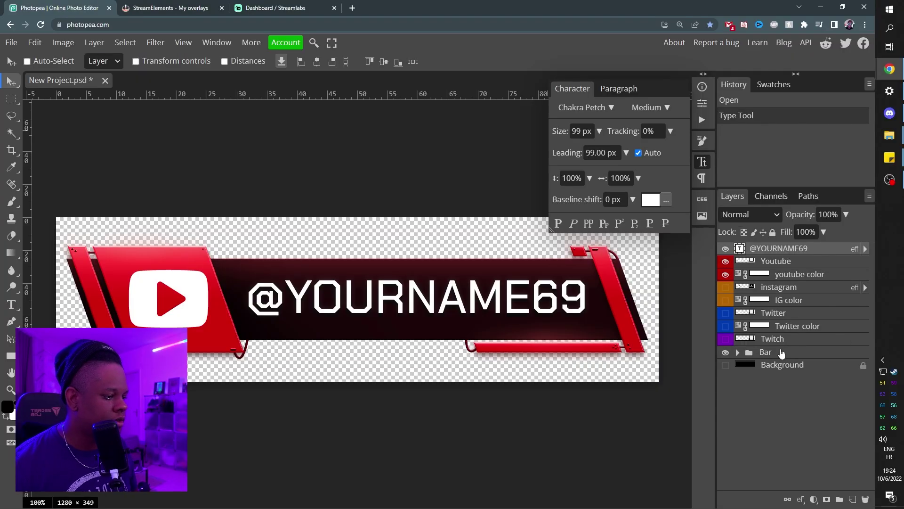
Hide the Youtube and youtube color layers and show the Twitch icon layer.
left_click(897, 485)
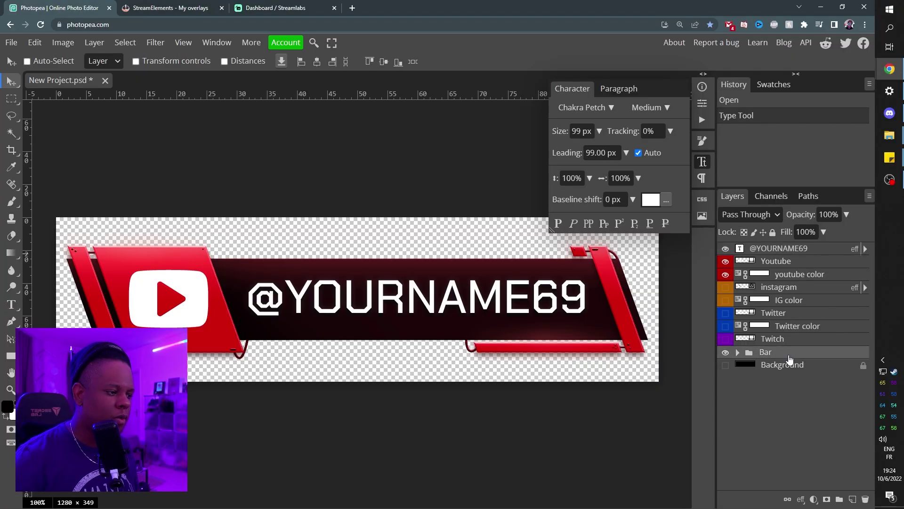
left_click(792, 344)
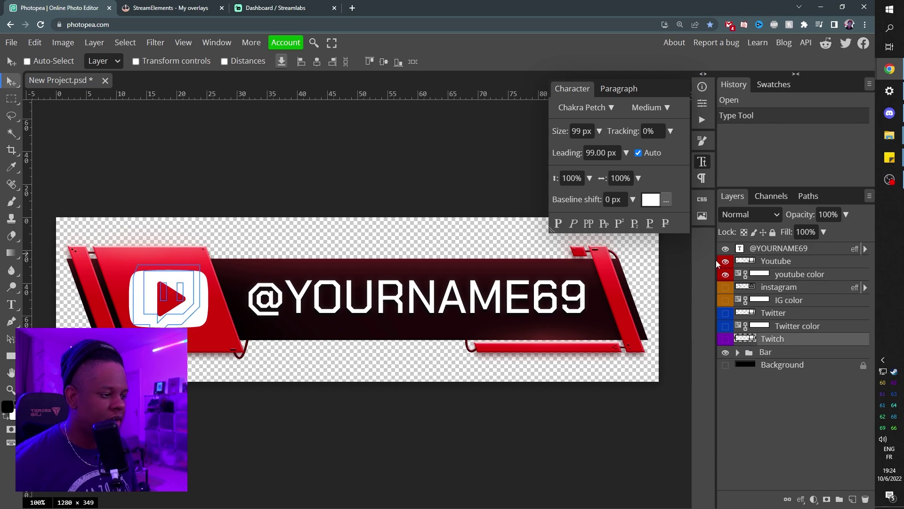
left_click_drag(725, 265, 726, 277)
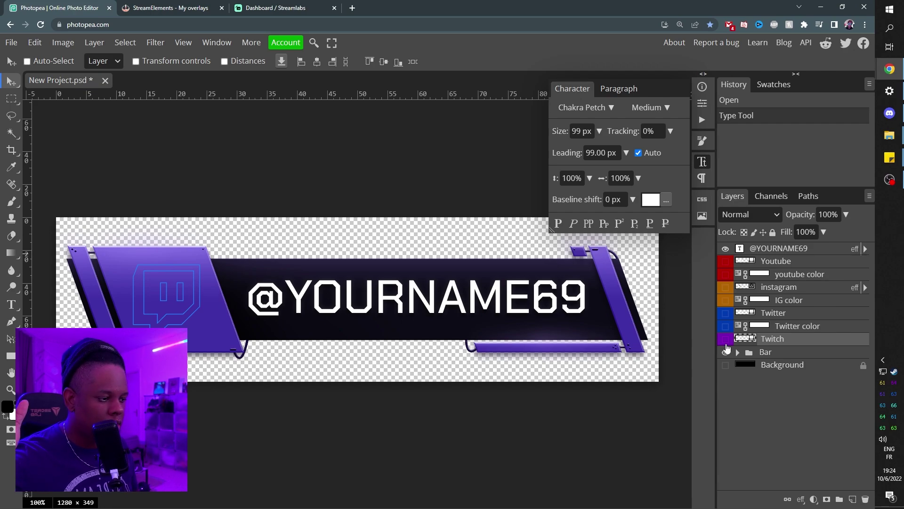
left_click(726, 339)
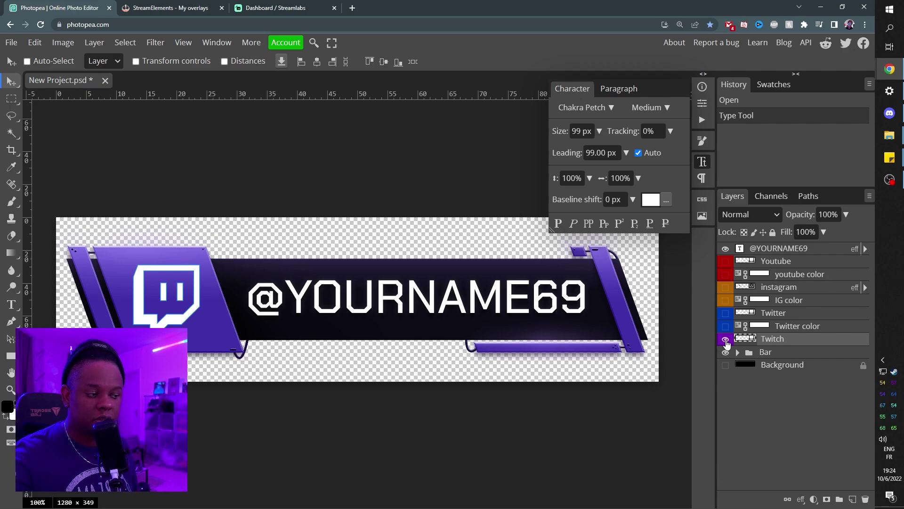
Hide the Twitch layer and show the Twitter color and Twitter icon layers.
left_click(725, 339)
left_click(725, 326)
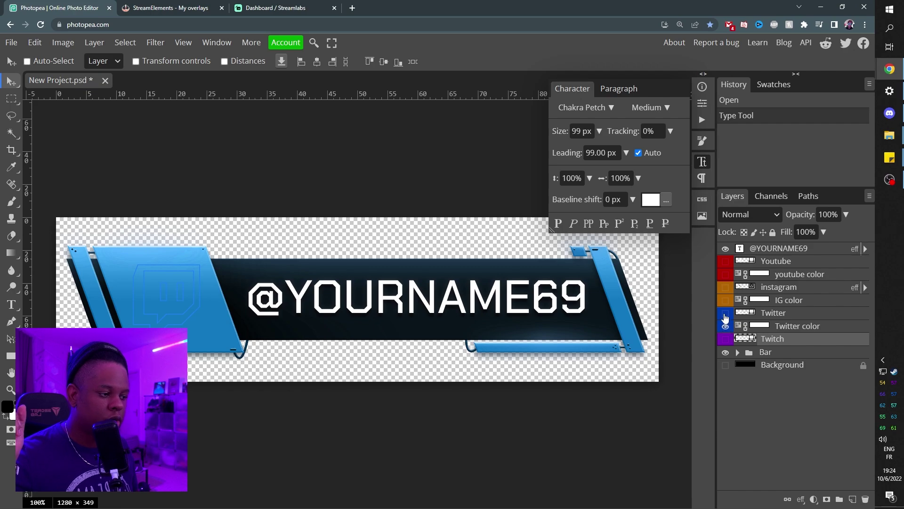
left_click(726, 313)
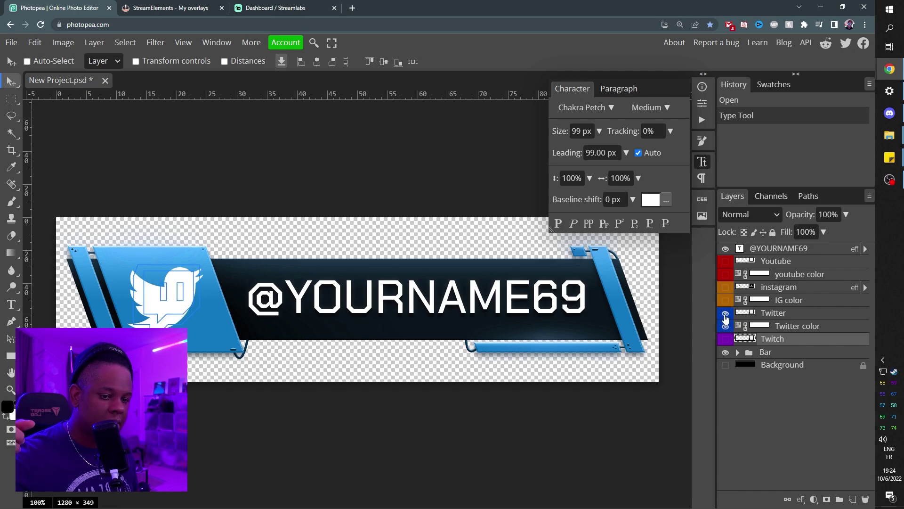
left_click(765, 369)
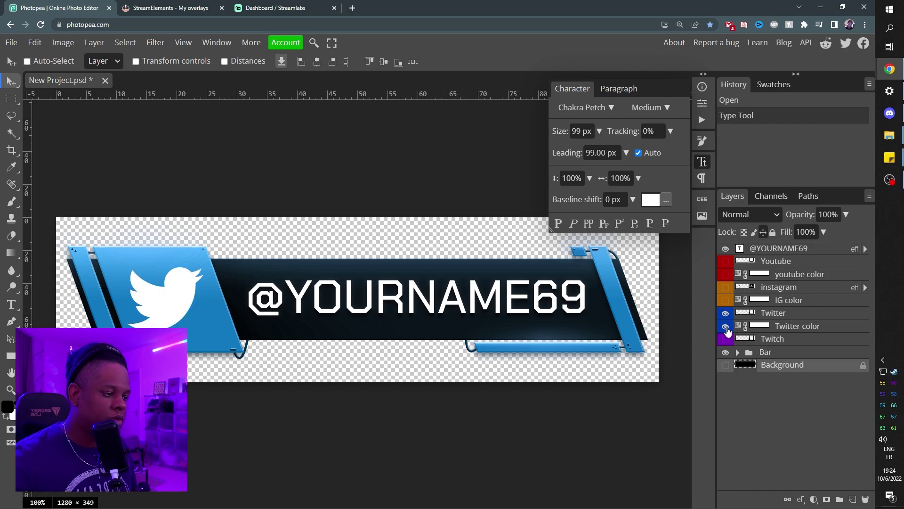
Hide both Twitter layers and show the IG color and instagram icon layers.
left_click(726, 326)
left_click(726, 313)
left_click(726, 300)
left_click(726, 287)
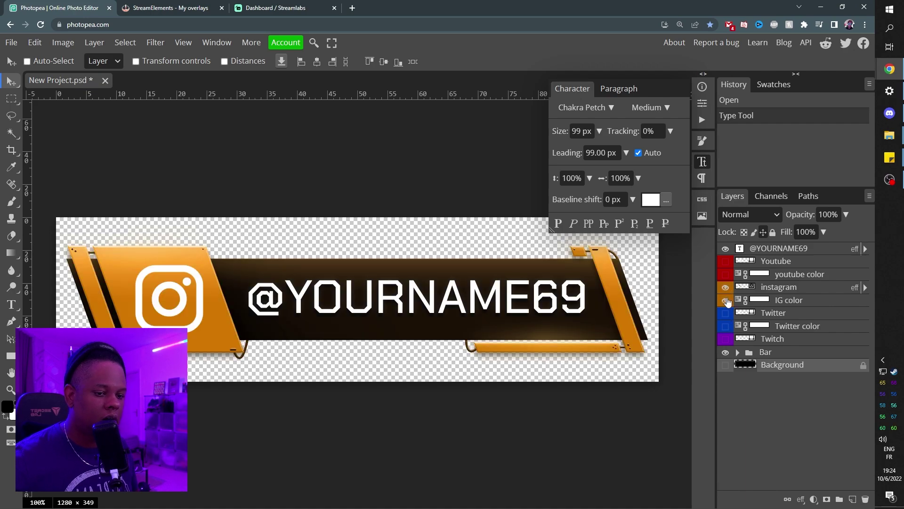
Hide the IG color and instagram layers and show the youtube color and Youtube layers.
left_click(726, 299)
left_click(726, 287)
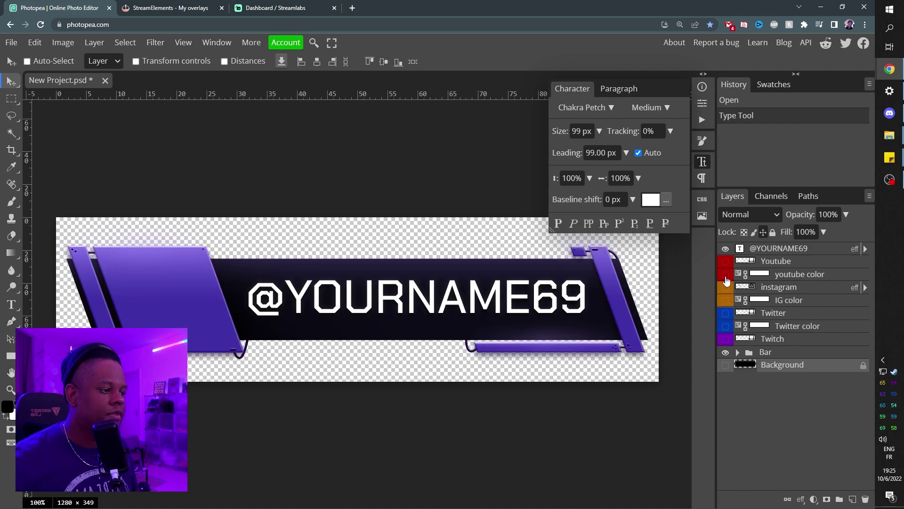
left_click(726, 274)
left_click(726, 261)
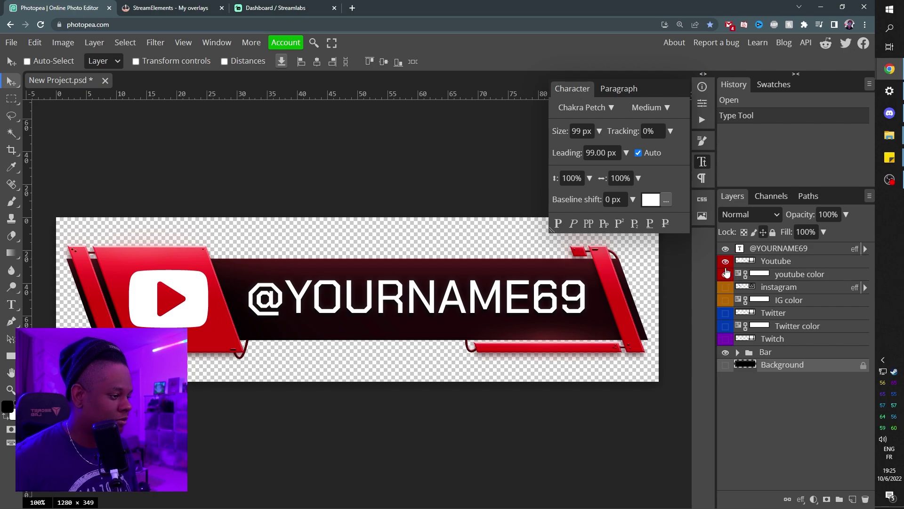
Examine the layers contained in the Bar group, leaving the group collapsed.
left_click(738, 352)
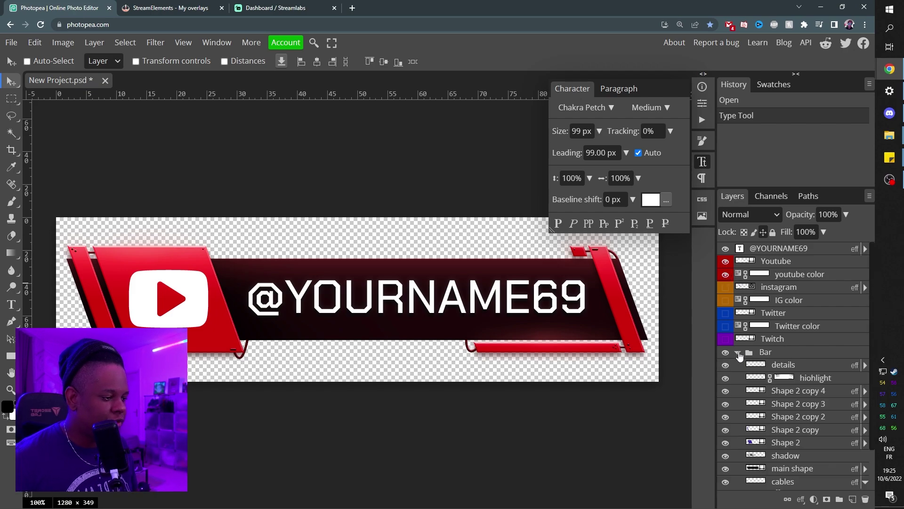
scroll(723, 375, "down", 1)
scroll(723, 375, "up", 1)
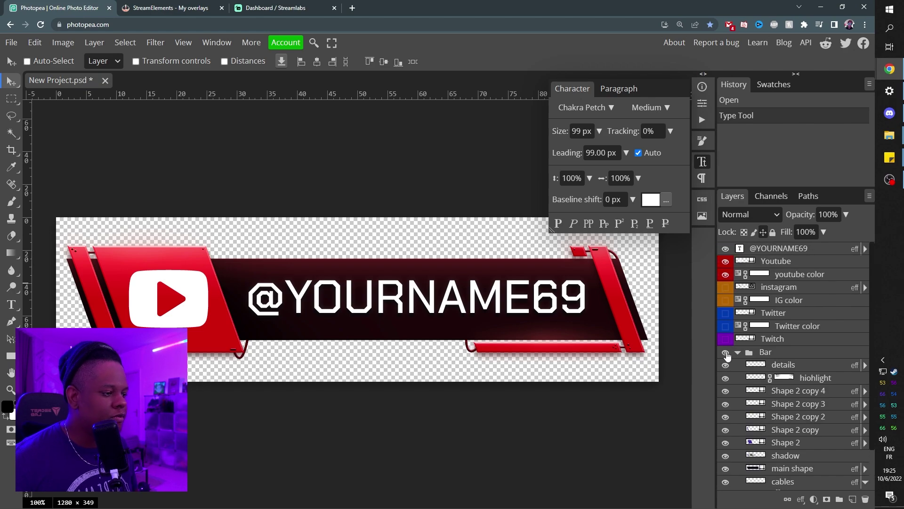
left_click(738, 353)
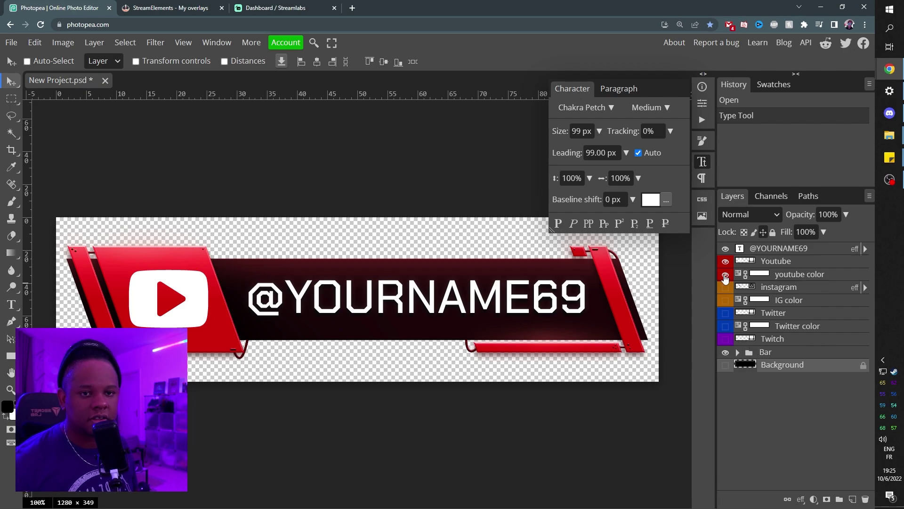
Switch the bar to its Twitch version by hiding the youtube color and Youtube layers and showing the Twitch layer.
left_click(725, 275)
left_click(725, 262)
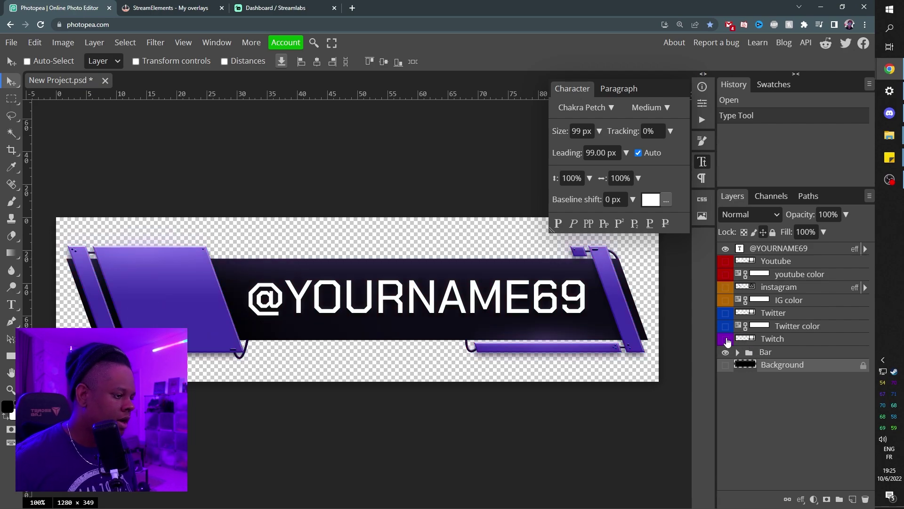
left_click(725, 340)
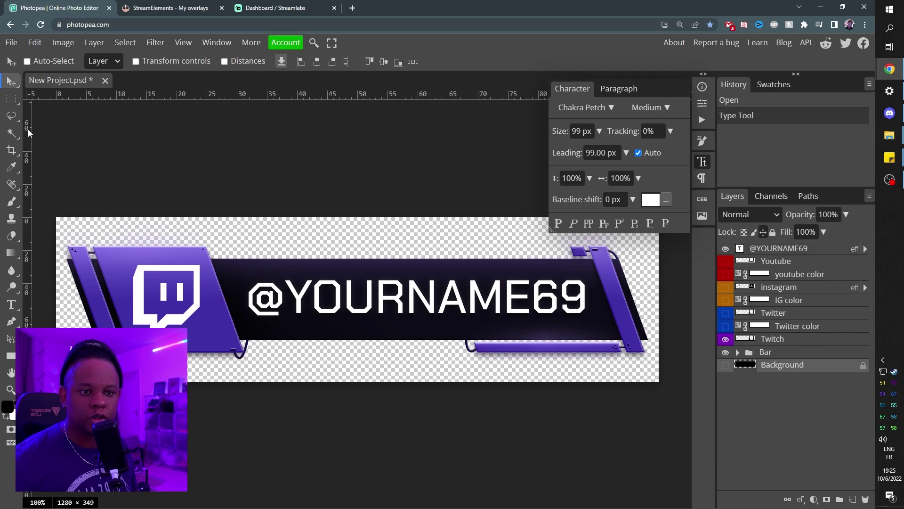
Export the Twitch bar as a PNG and save it as twitch.png in the png folder.
left_click(10, 42)
mouse_move(61, 213)
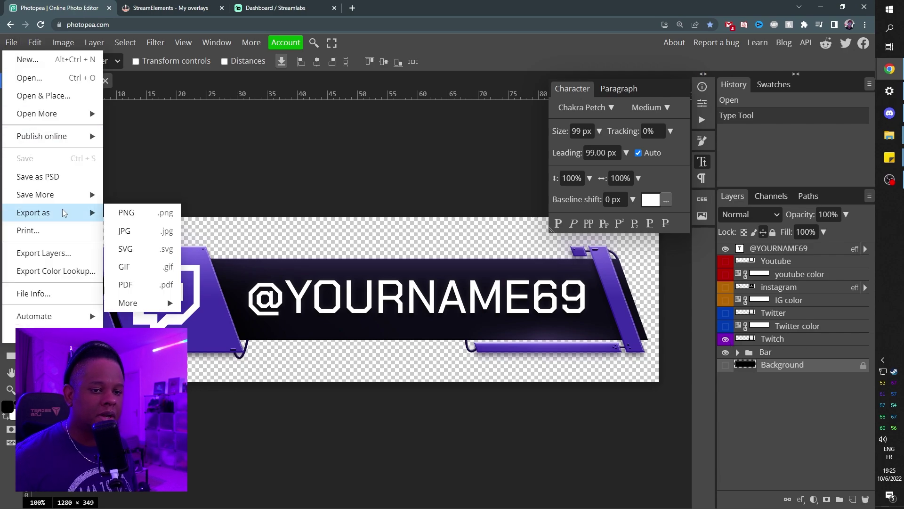
left_click(178, 217)
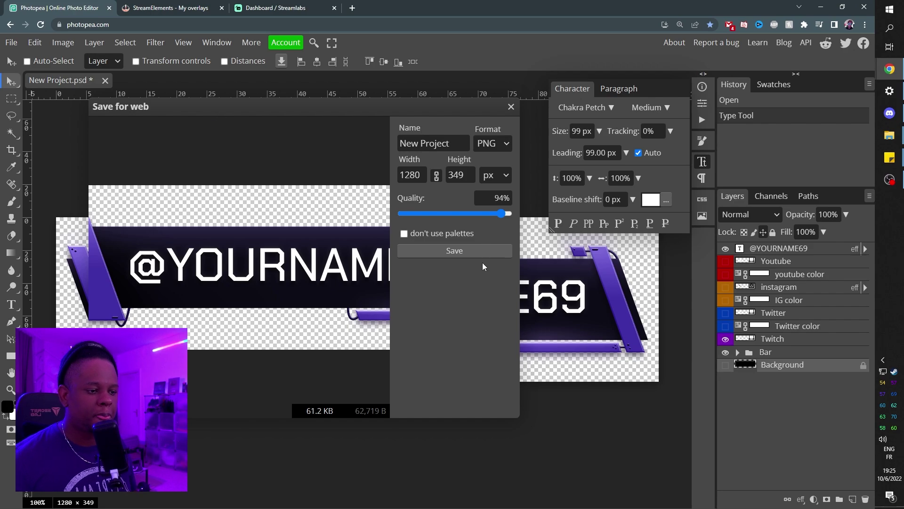
left_click(417, 251)
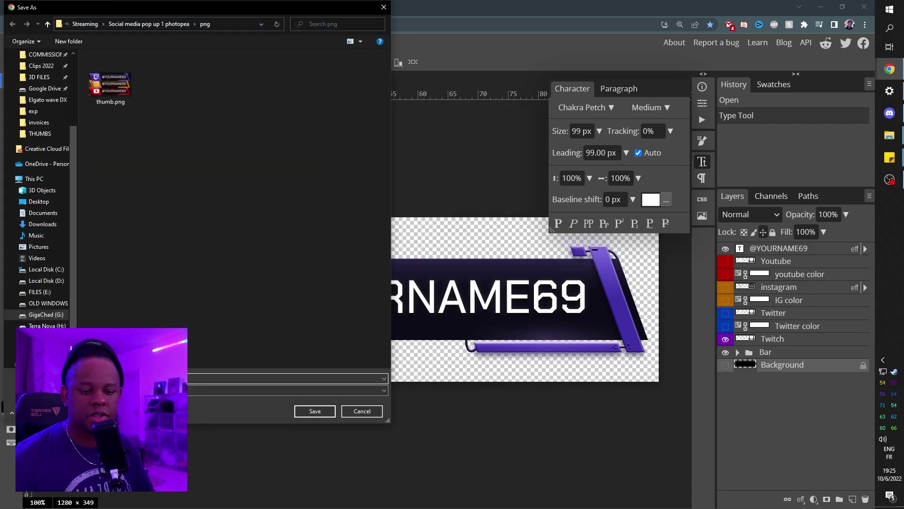
key("Return")
Hide the Twitch layer, show the Twitter and Twitter color layers, and export the bar as a PNG named twitter.png.
left_click(726, 339)
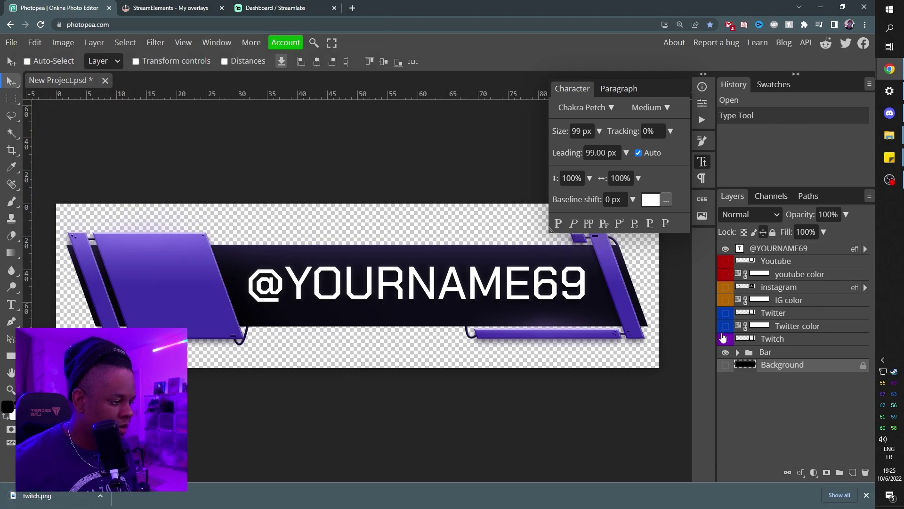
left_click_drag(726, 326, 726, 320)
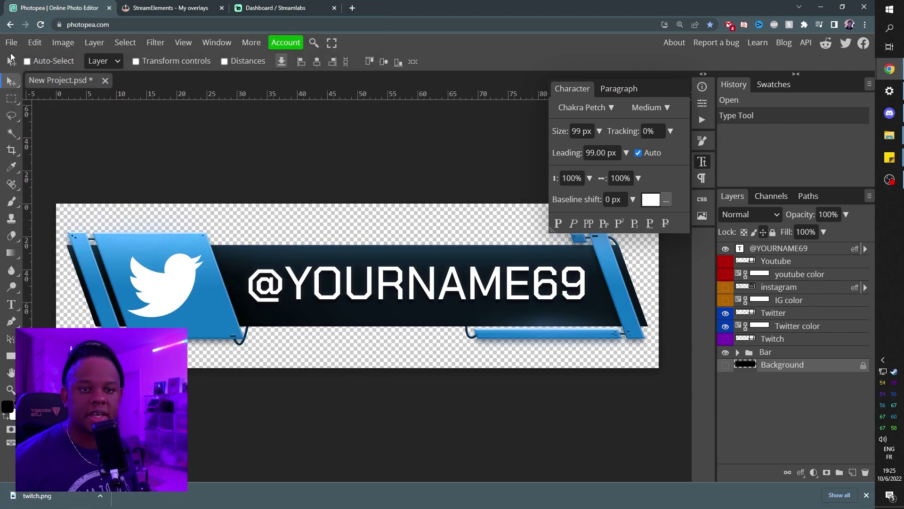
left_click(11, 42)
mouse_move(56, 213)
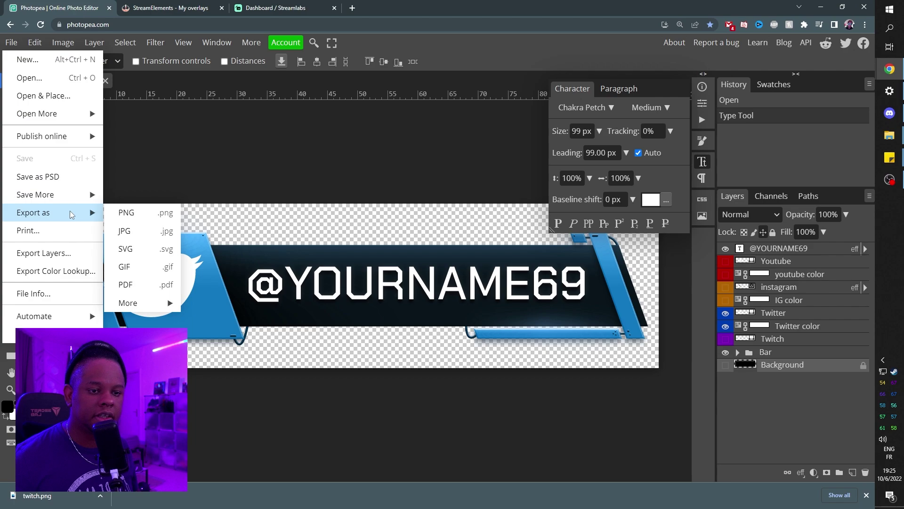
left_click(135, 220)
left_click(415, 241)
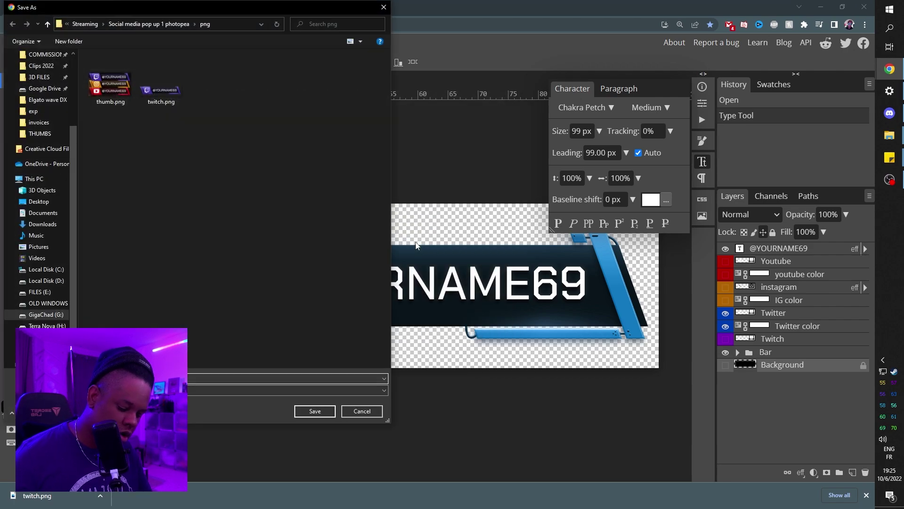
key("Return")
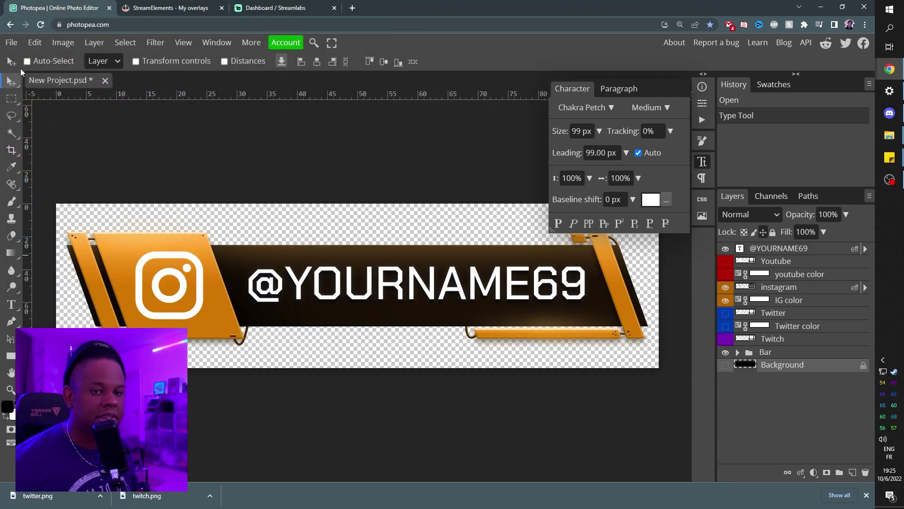
Export the Instagram version of the bar as a PNG and save it as IG.png in the png folder.
left_click(11, 42)
mouse_move(43, 193)
left_click(191, 233)
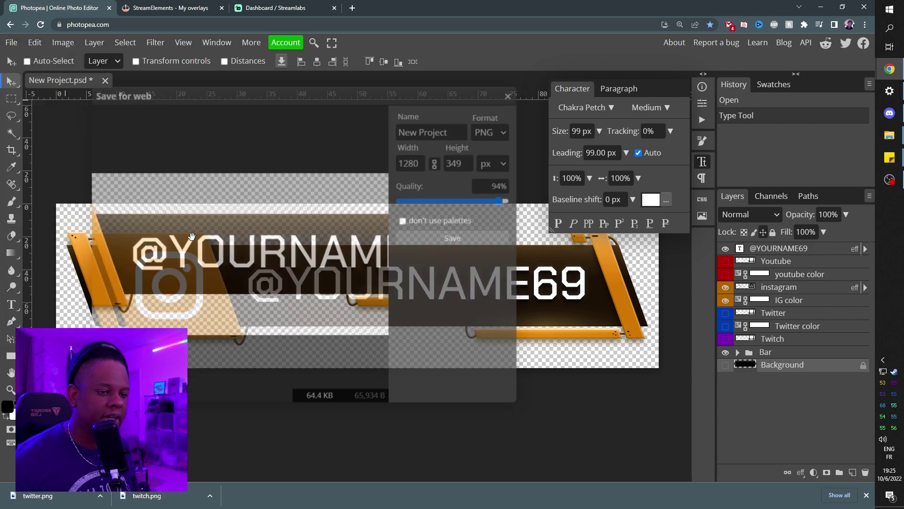
left_click(452, 237)
type("IG")
key("Return")
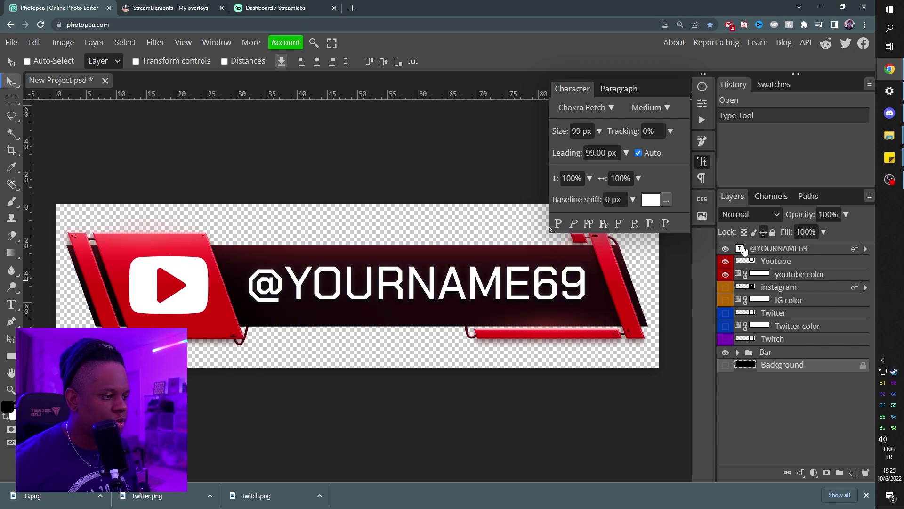
Remove the @ sign from the start of the name text on the YouTube bar.
double_click(741, 250)
double_click(258, 291)
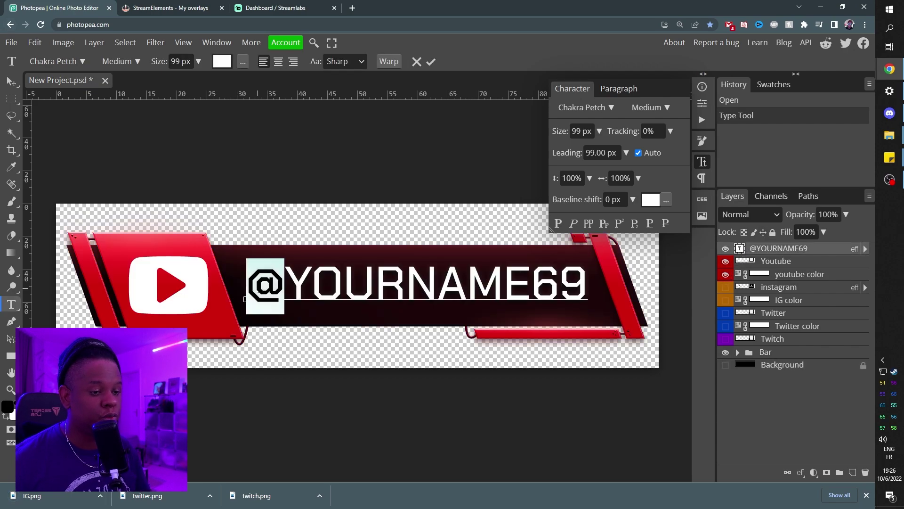
key("BackSpace")
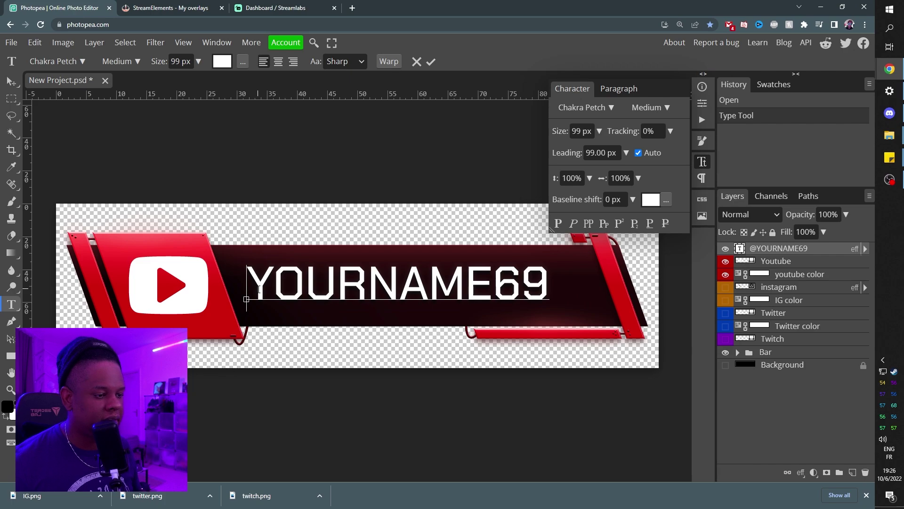
Export the YouTube bar as a PNG and save it as youtube.png.
left_click(10, 38)
mouse_move(70, 213)
left_click(144, 213)
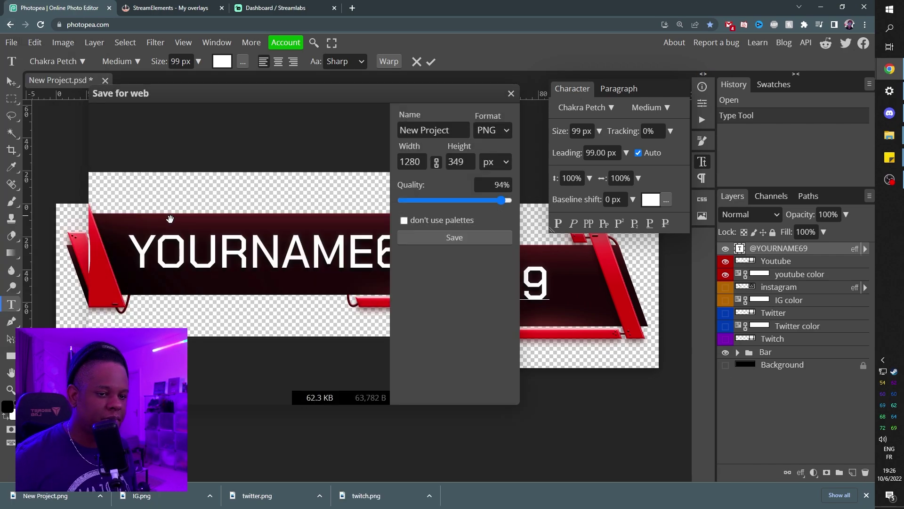
left_click(454, 237)
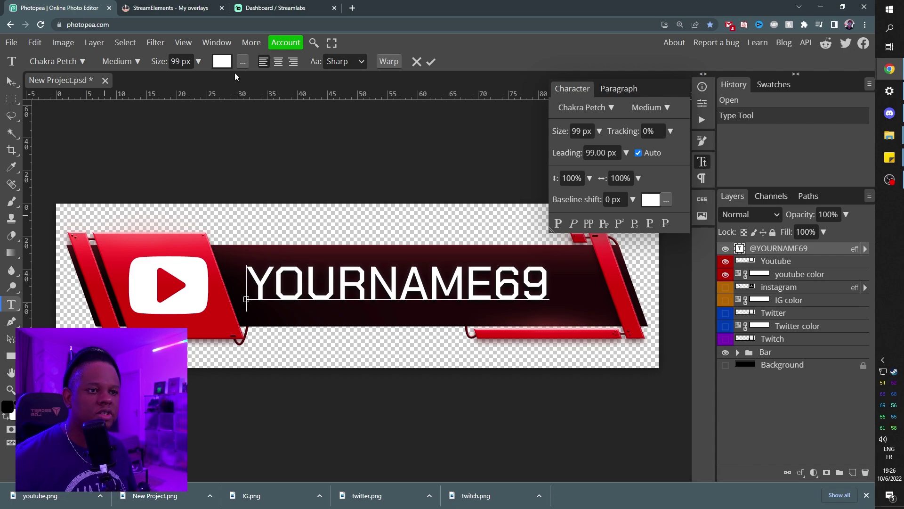
Switch to the StreamElements overlays page, dismiss the downloads bar, and start a new overlay.
left_click(265, 9)
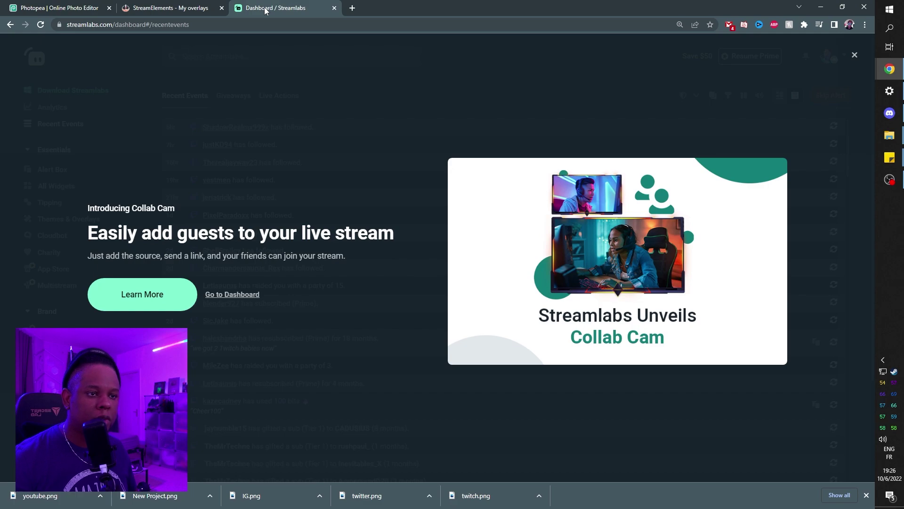
left_click(173, 8)
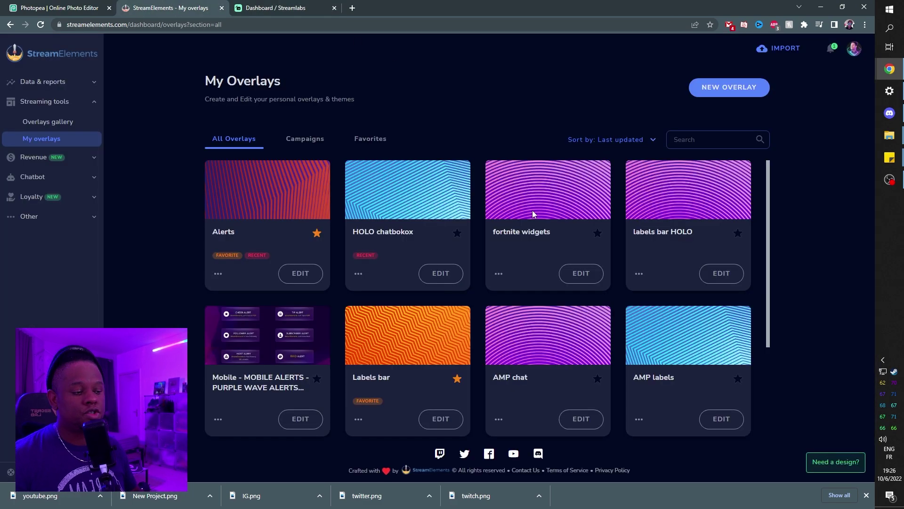
left_click(866, 494)
left_click(721, 89)
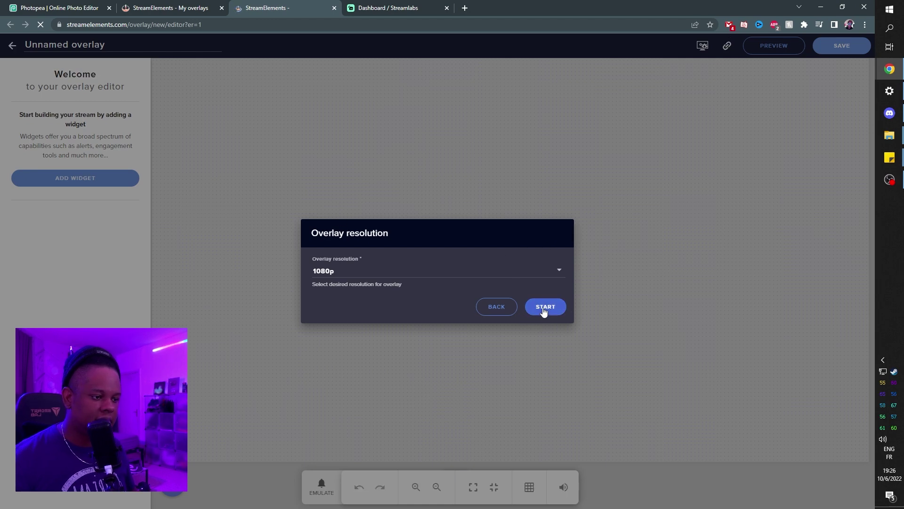
Check the bar document's pixel dimensions in Photopea, returning to the new StreamElements overlay.
left_click(40, 8)
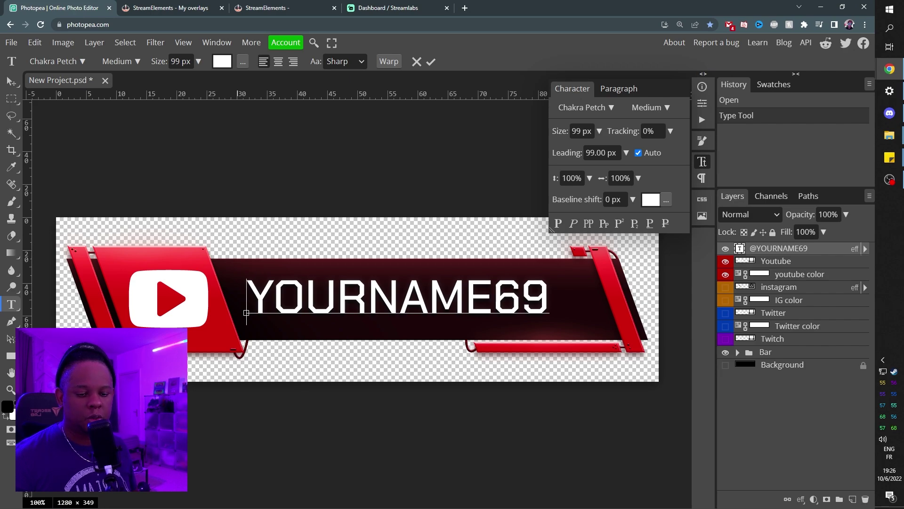
key("ctrl+a")
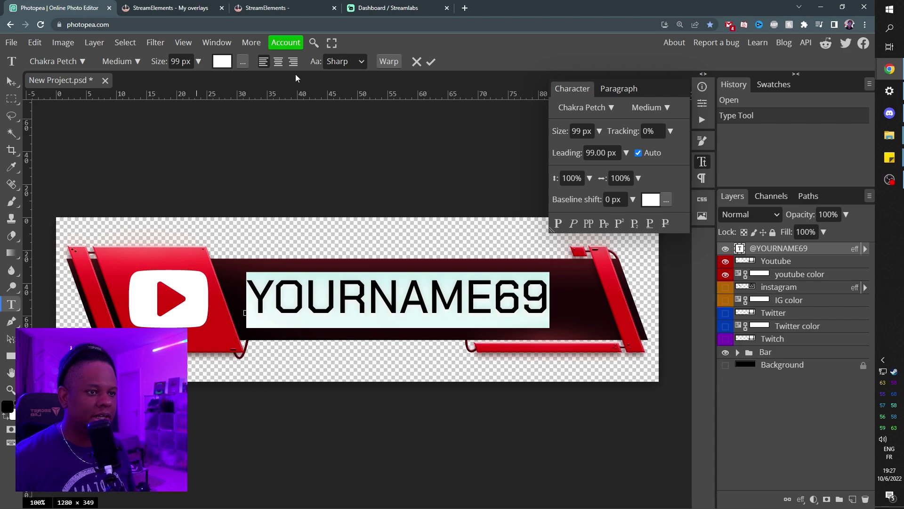
key("ctrl+3")
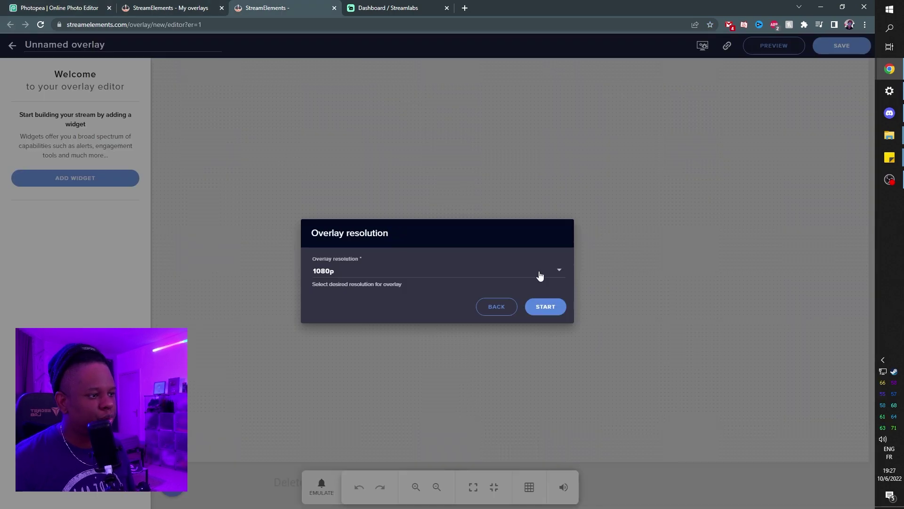
Create the overlay at 1080p resolution and add a static/custom Asset rotator/slideshow widget to it.
left_click(555, 312)
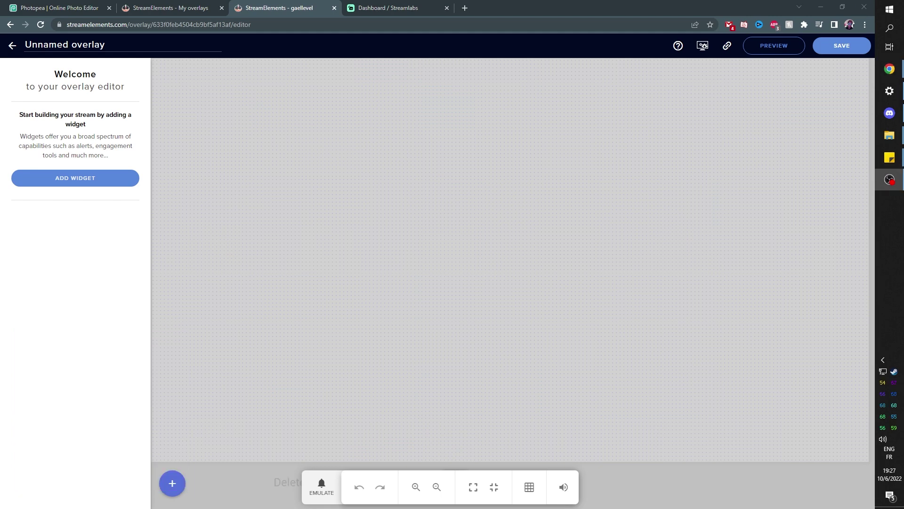
left_click(174, 484)
mouse_move(223, 426)
mouse_move(216, 449)
mouse_move(212, 384)
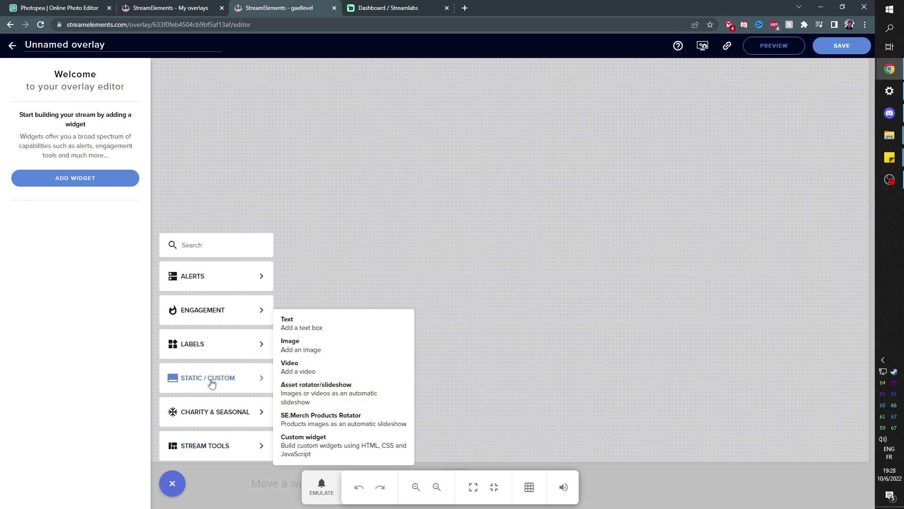
left_click(359, 400)
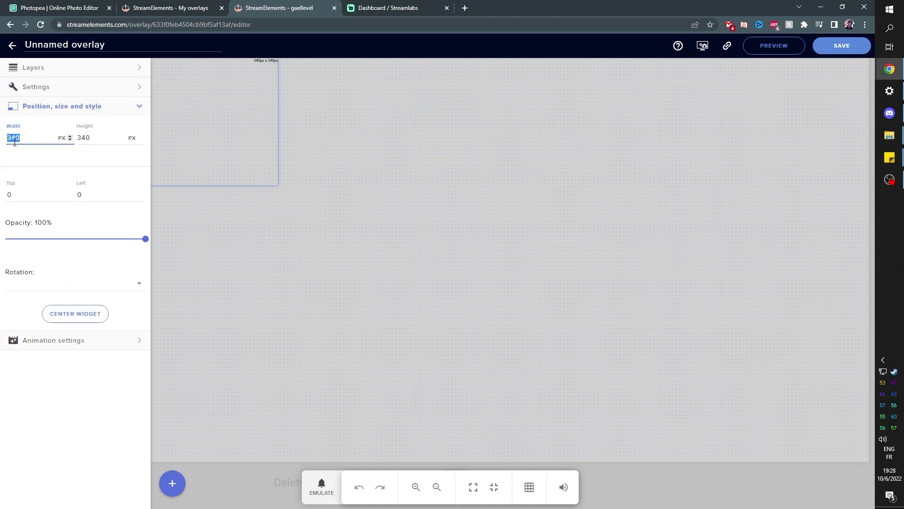
Set the slideshow widget's width to 1280 px and height to 349 px, matching the bar document in Photopea.
type("1280")
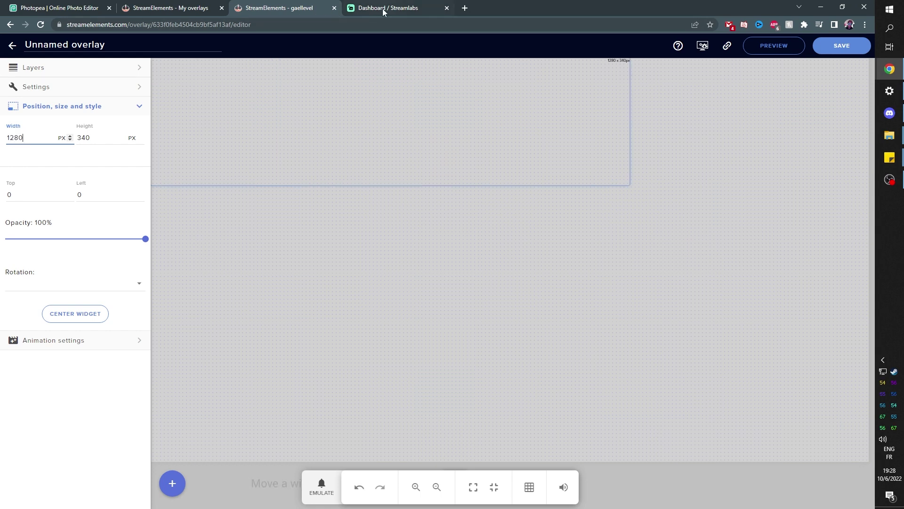
left_click(384, 12)
key("ctrl+1")
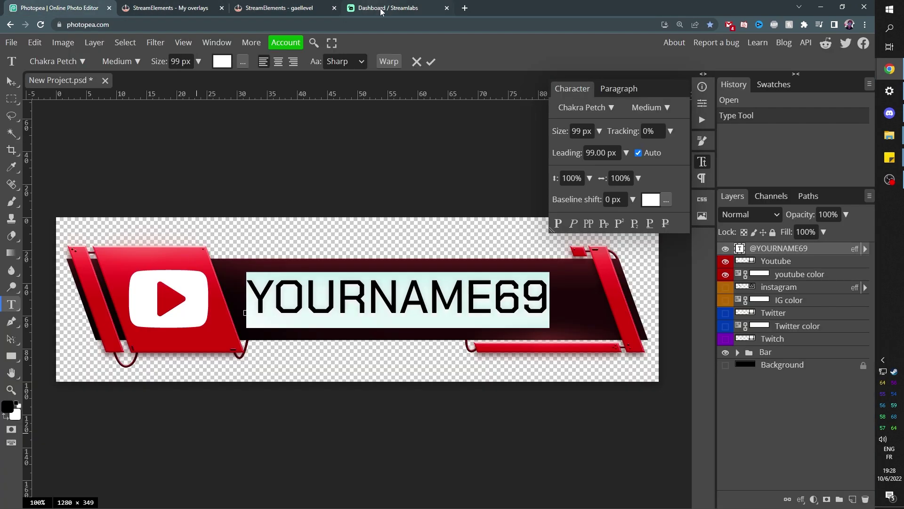
left_click(381, 11)
left_click(271, 4)
left_click(90, 138)
key("BackSpace")
type("9")
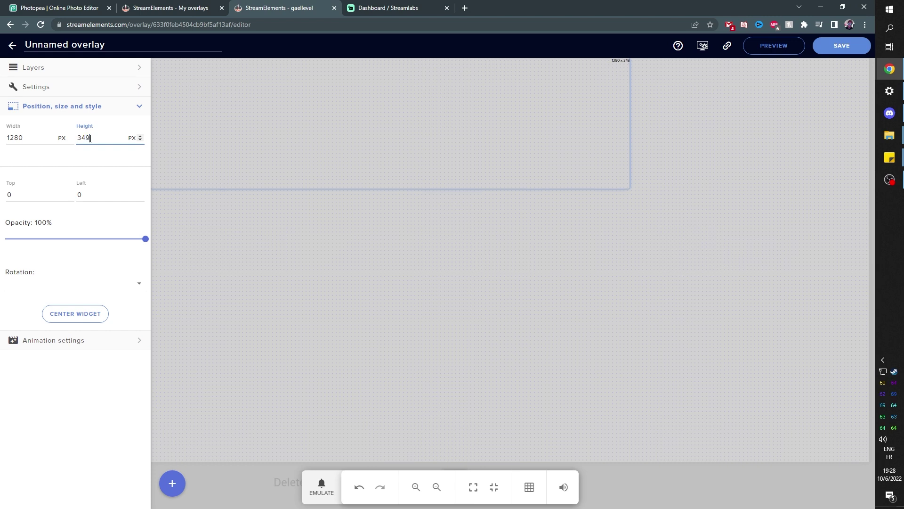
Upload IG.png, youtube.png, twitter.png and twitch.png to the media library through the slideshow widget's asset settings.
left_click(61, 96)
left_click(68, 88)
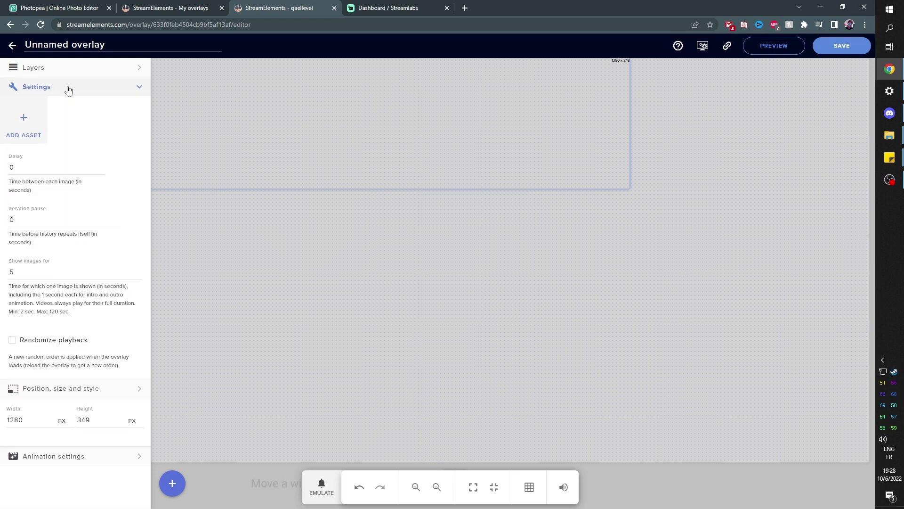
left_click(40, 126)
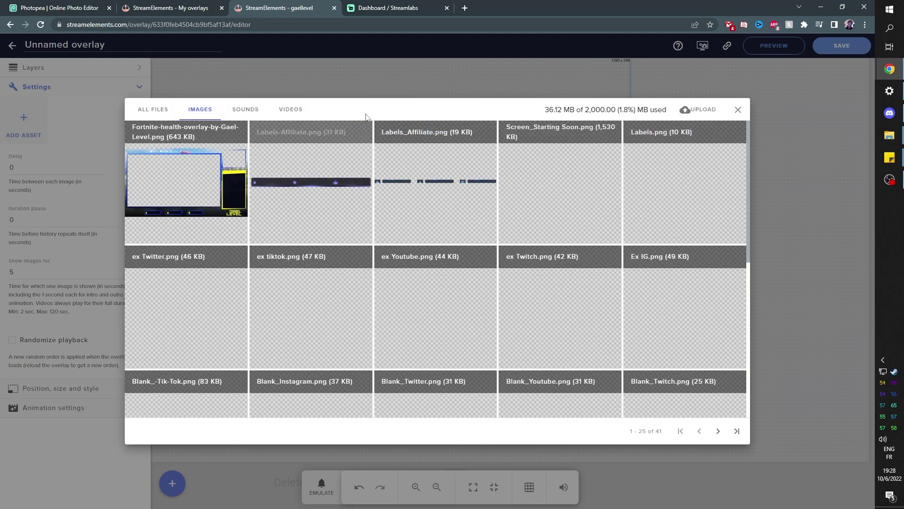
left_click(702, 111)
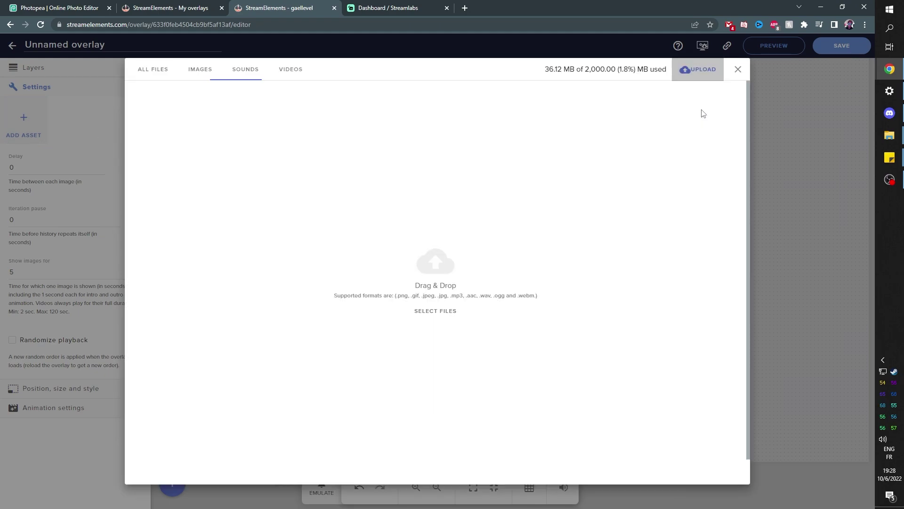
left_click(890, 135)
left_click(614, 117)
left_click(688, 155, "ctrl")
left_click(745, 143, "ctrl")
left_click_drag(628, 129, 403, 253)
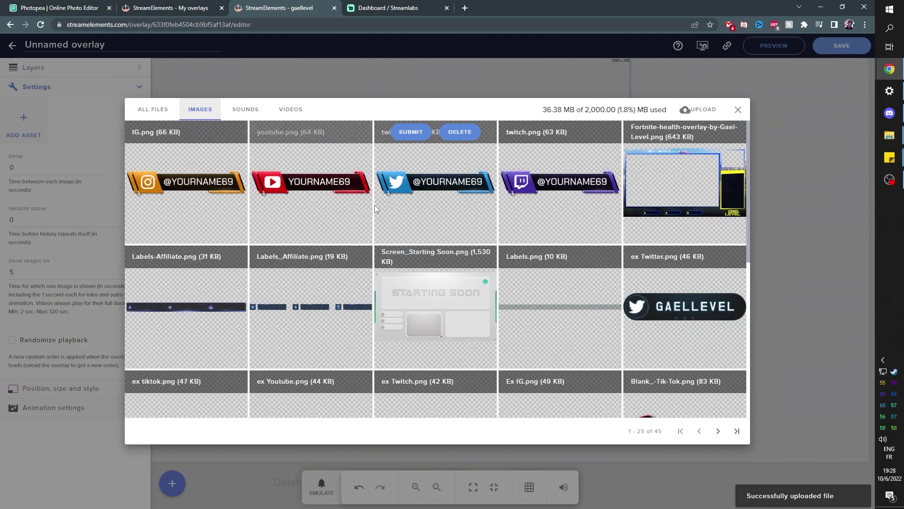
Add IG.png, youtube.png, twitter.png and twitch.png one by one as assets of the slideshow widget.
left_click(159, 132)
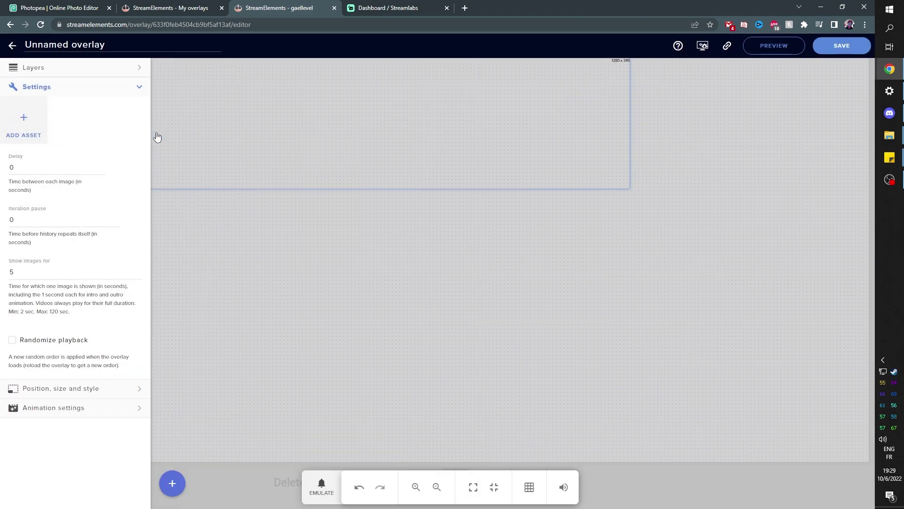
left_click(37, 125)
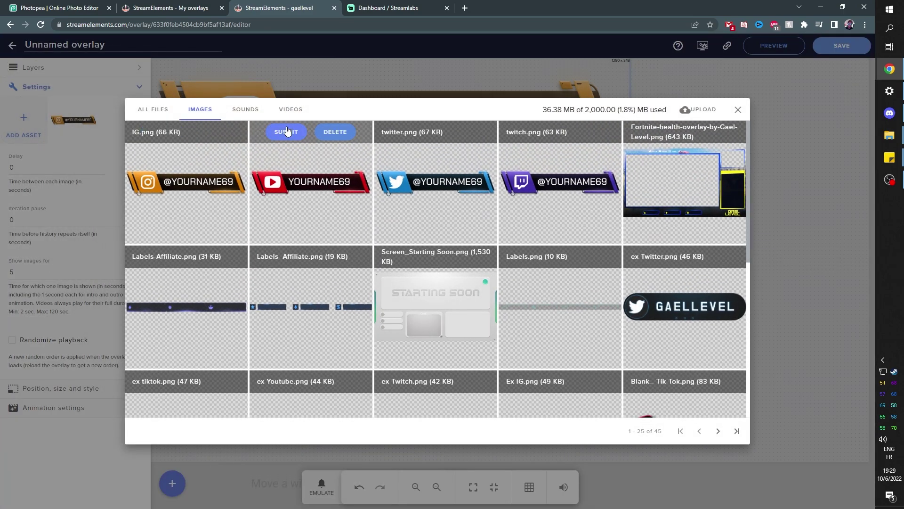
left_click(282, 131)
left_click(30, 118)
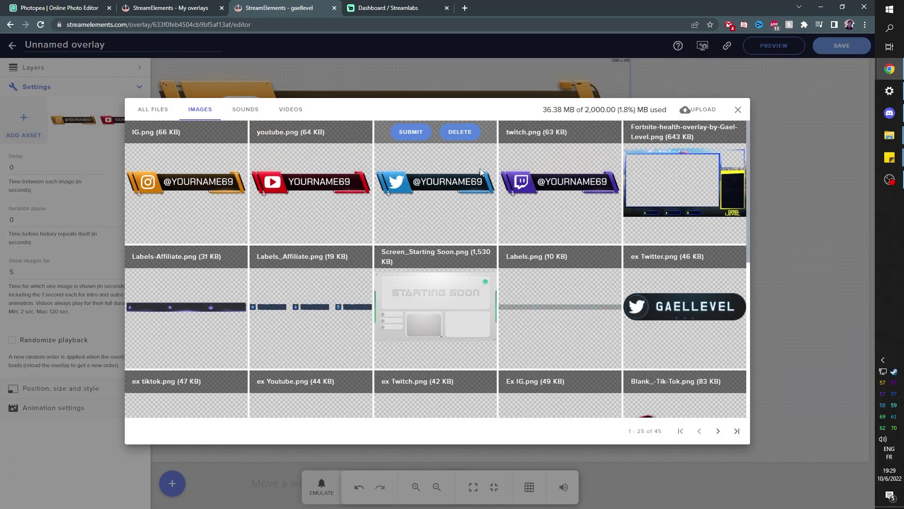
left_click(408, 136)
left_click(25, 114)
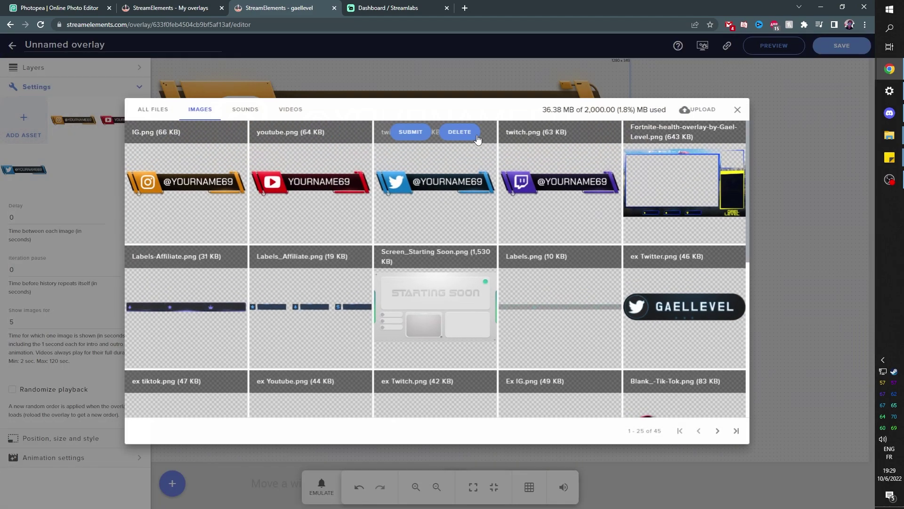
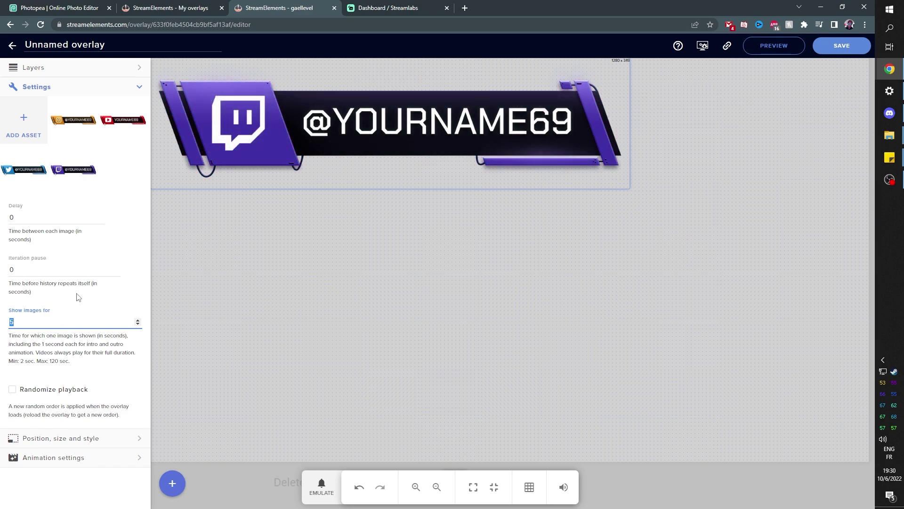
Set the slideshow widget's enter animation to Bounce In Up.
left_click(24, 395)
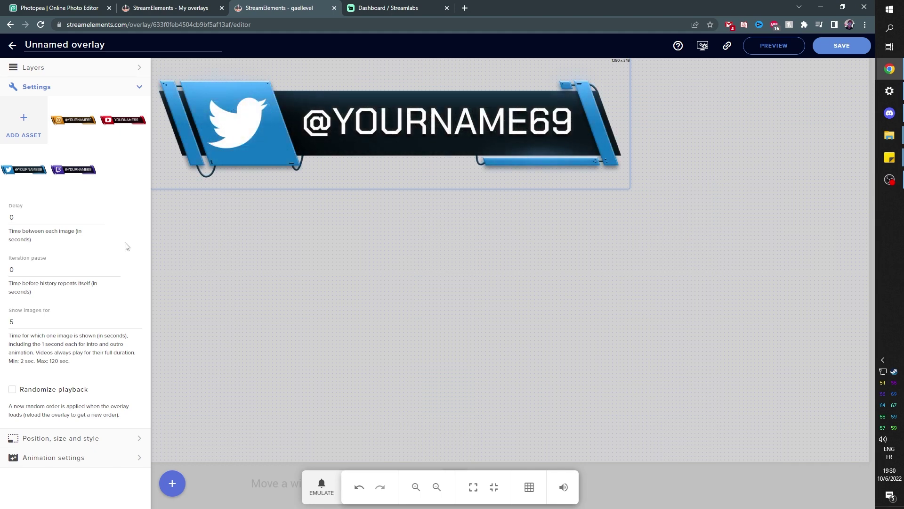
left_click(92, 457)
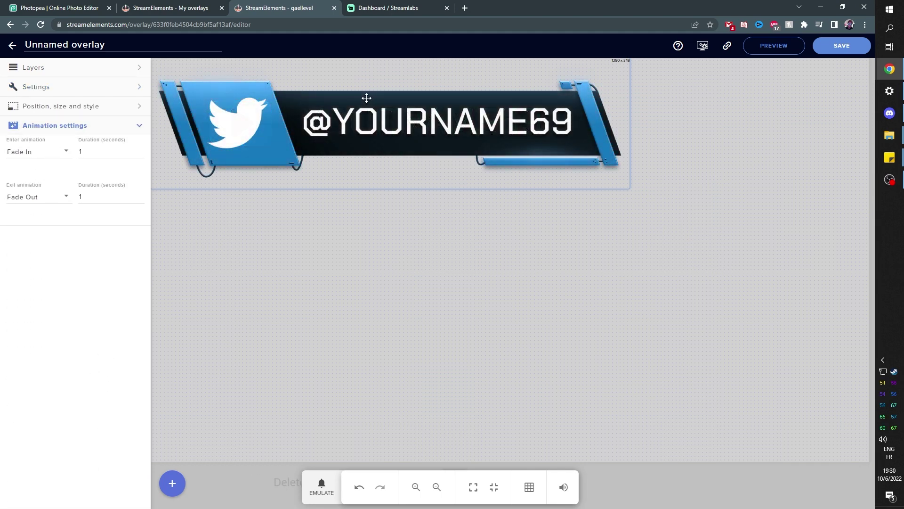
left_click(59, 154)
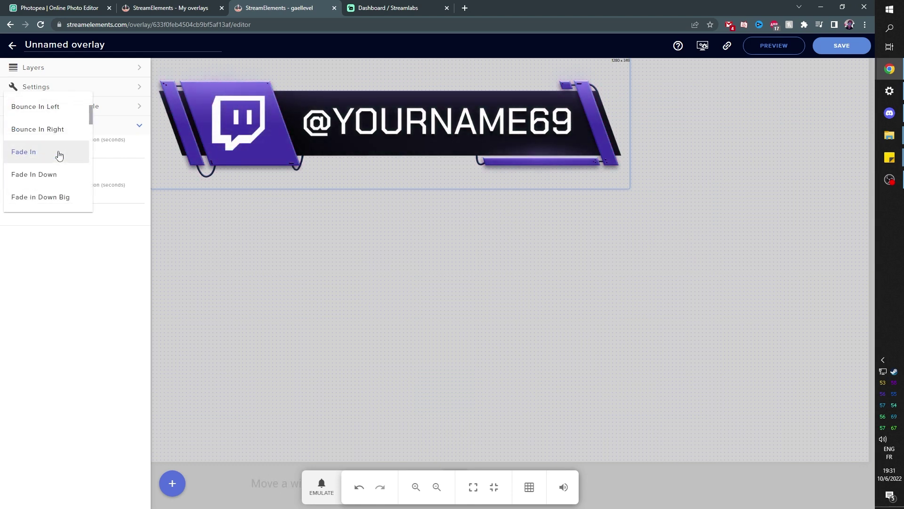
scroll(52, 117, "up", 2)
scroll(54, 121, "down", 10)
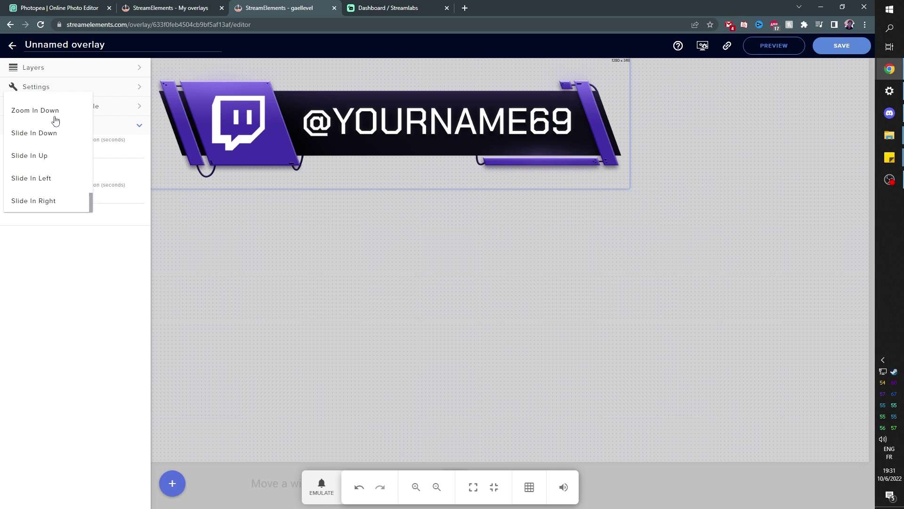
scroll(50, 151, "up", 6)
scroll(47, 157, "up", 3)
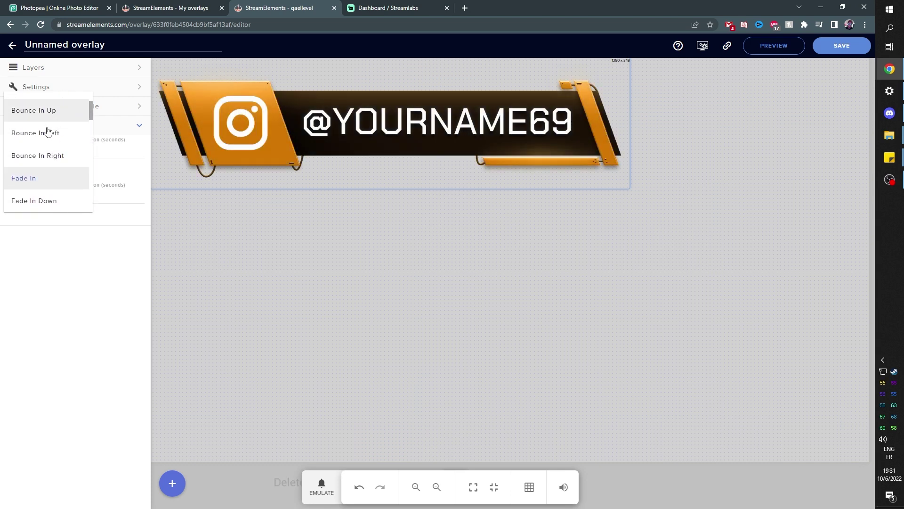
scroll(41, 162, "up", 1)
left_click(41, 160)
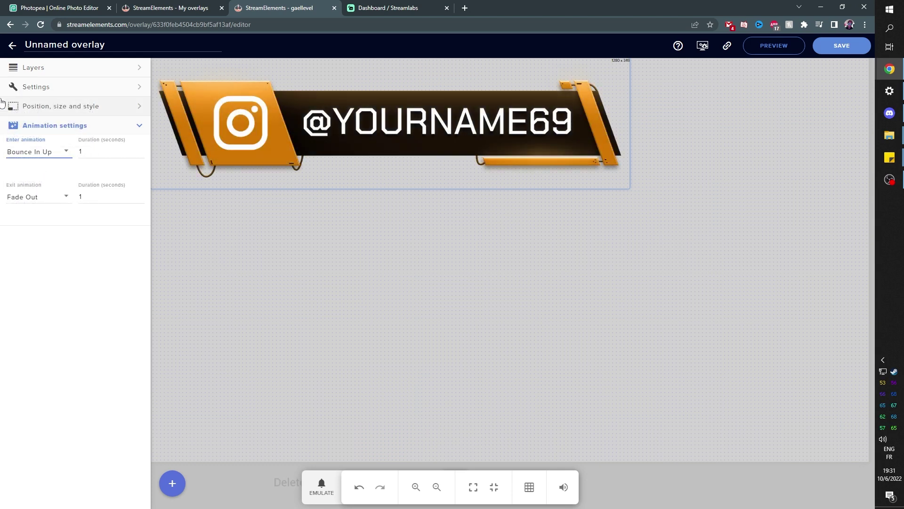
Try Bounce Out Right and a flip effect as the slideshow widget's exit animation, and settle on Rotate Out Down Left.
left_click(54, 202)
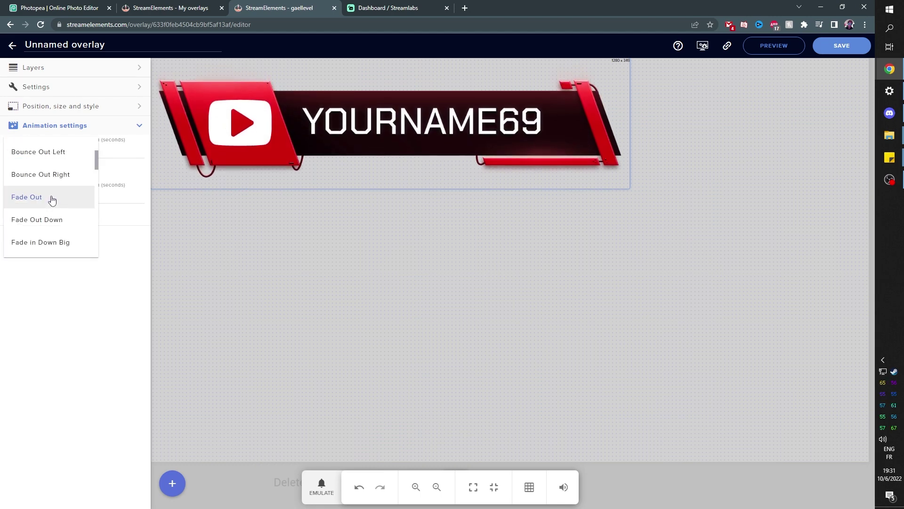
left_click(50, 180)
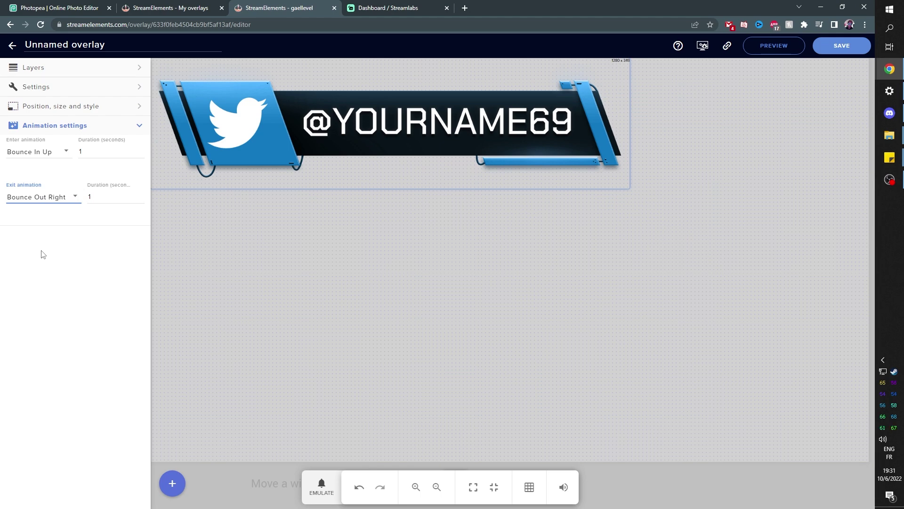
left_click(53, 202)
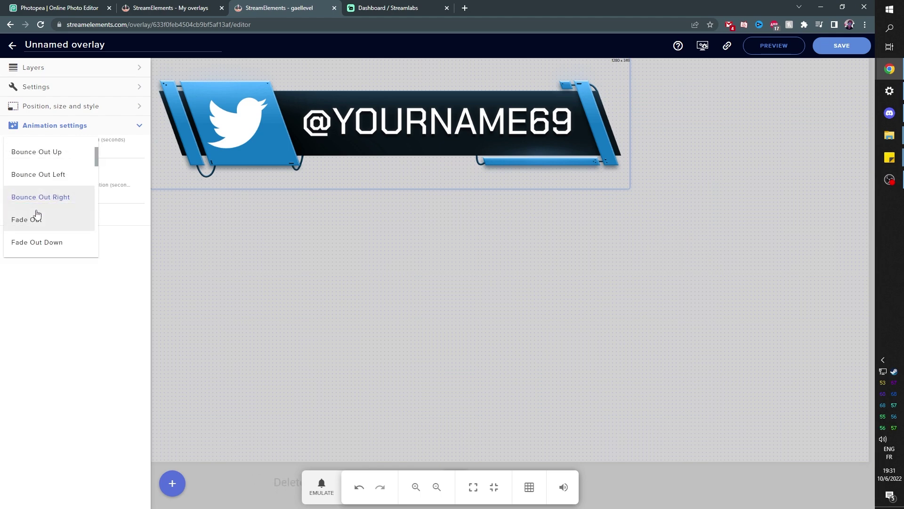
scroll(36, 214, "down", 5)
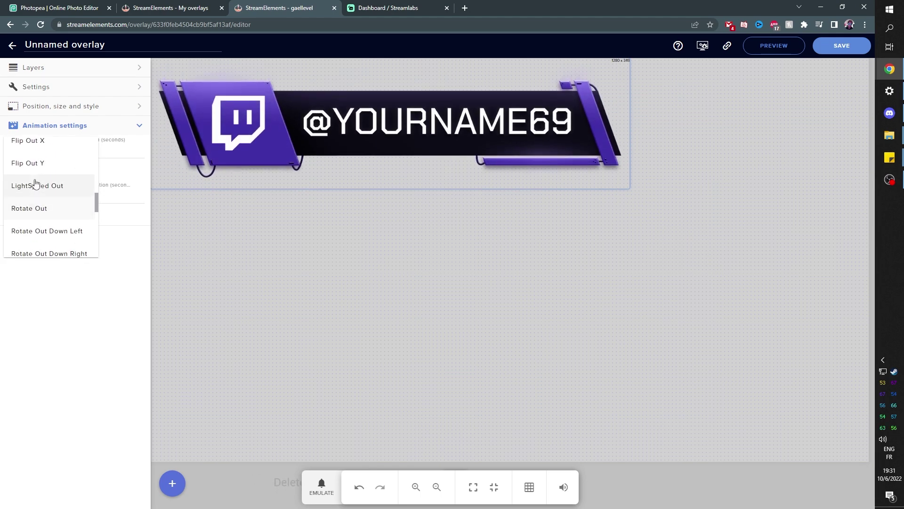
left_click(37, 165)
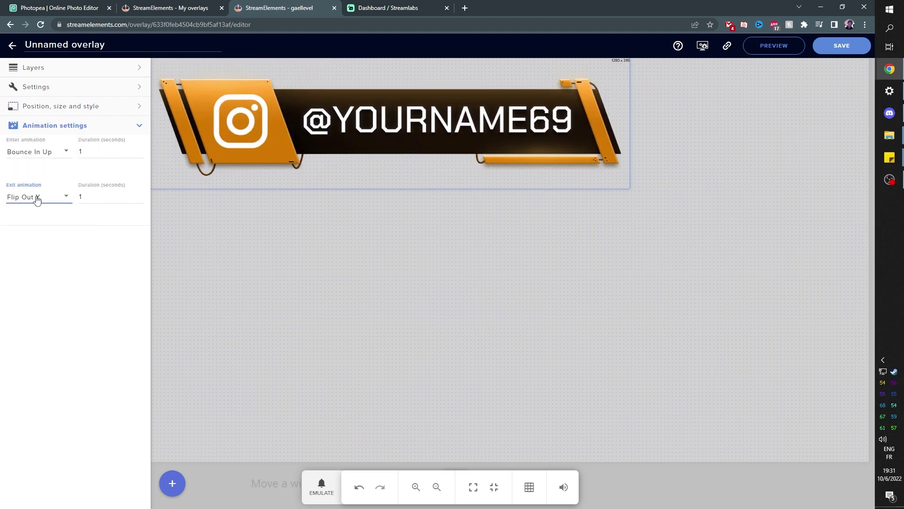
left_click(50, 246)
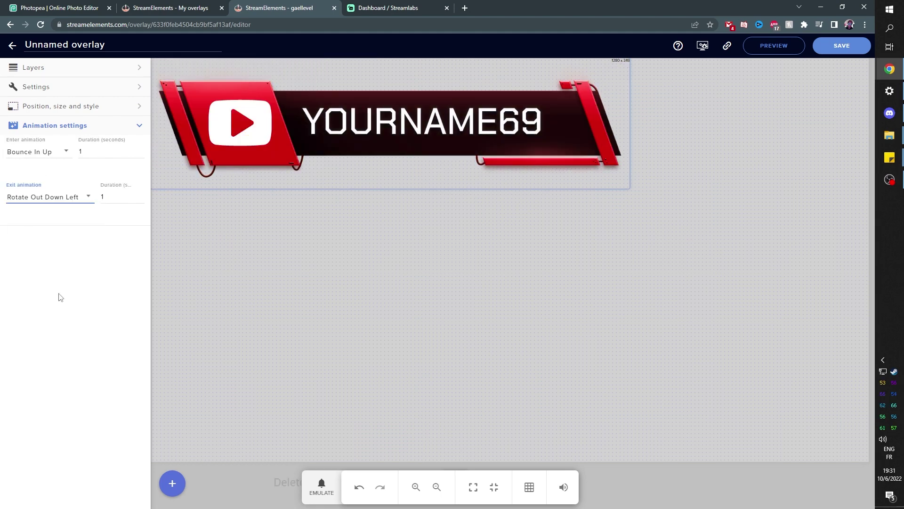
Rename the overlay "socials SE" and save it.
left_click(52, 45)
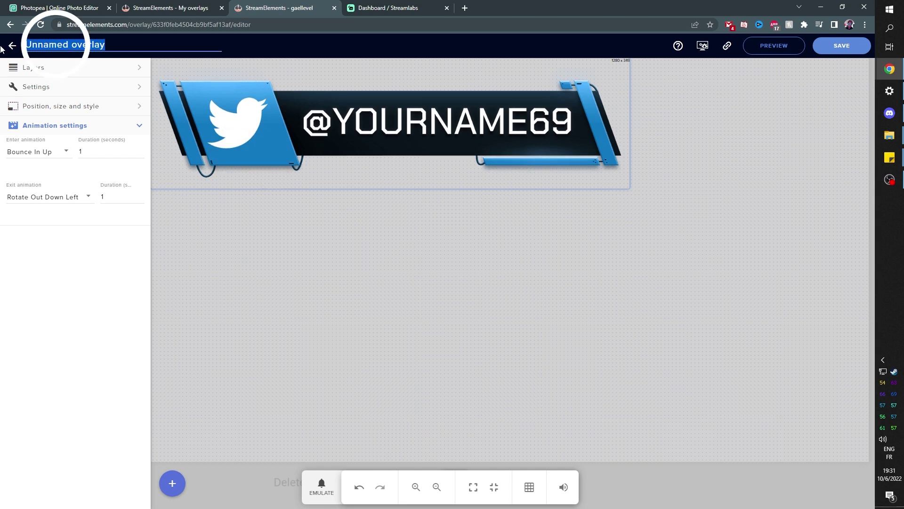
type("socials SE")
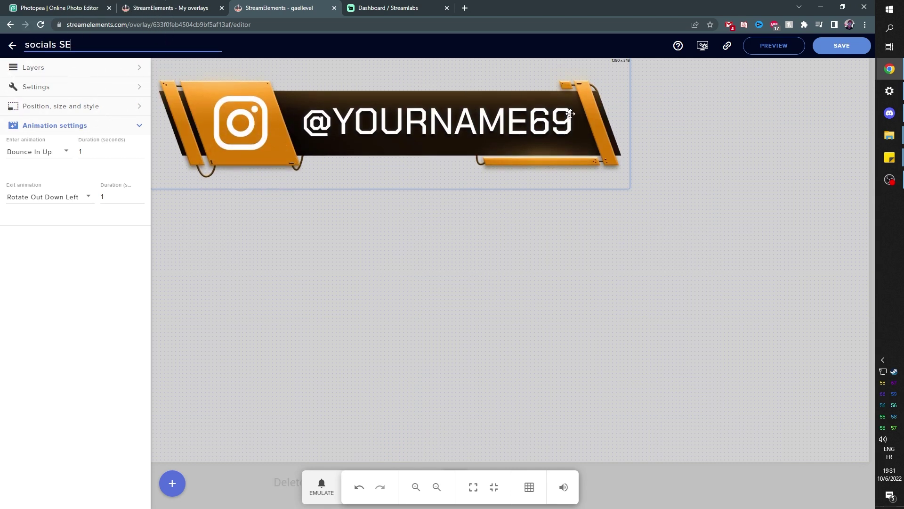
left_click(837, 55)
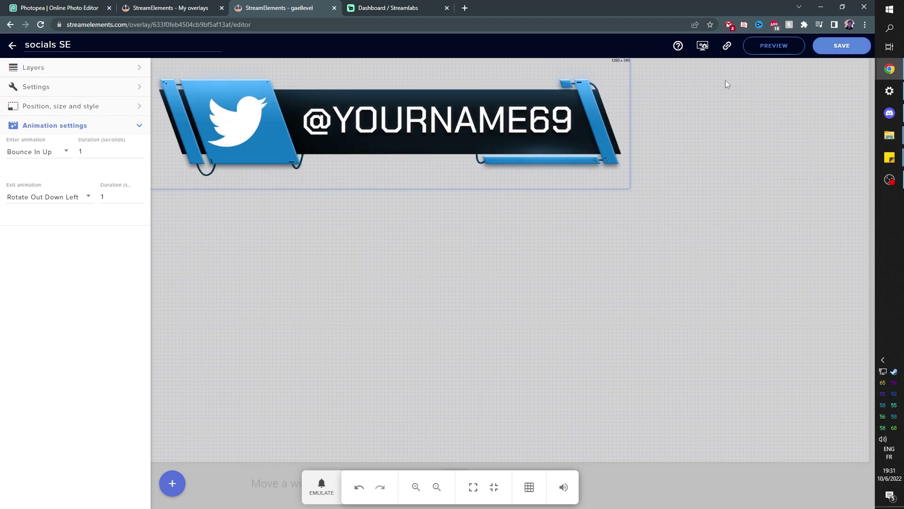
Copy the overlay's URL, switch to OBS and create a new Browser source named "SE socials" in the CAPTURE scene.
left_click(727, 46)
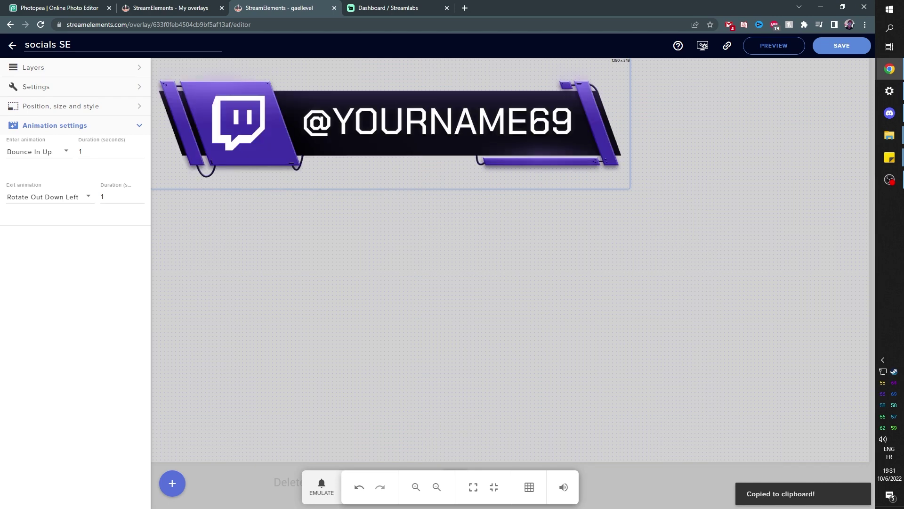
left_click(890, 179)
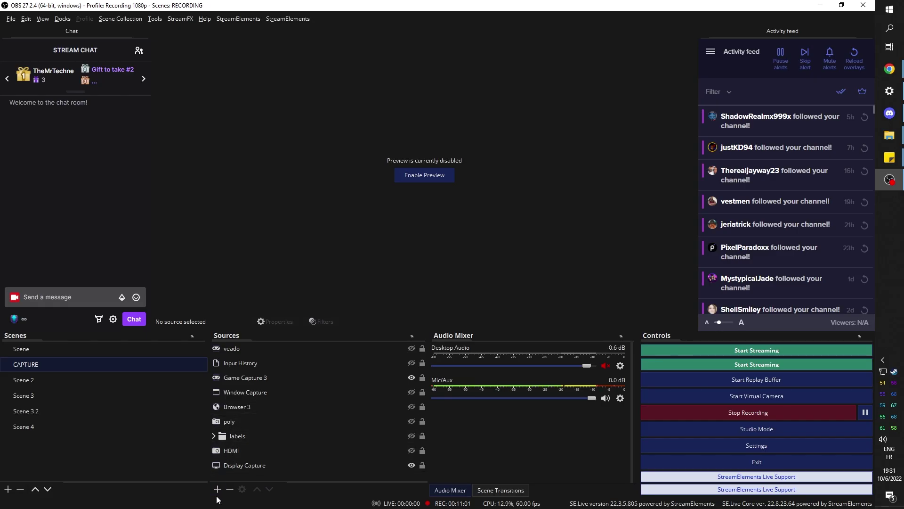
left_click(218, 491)
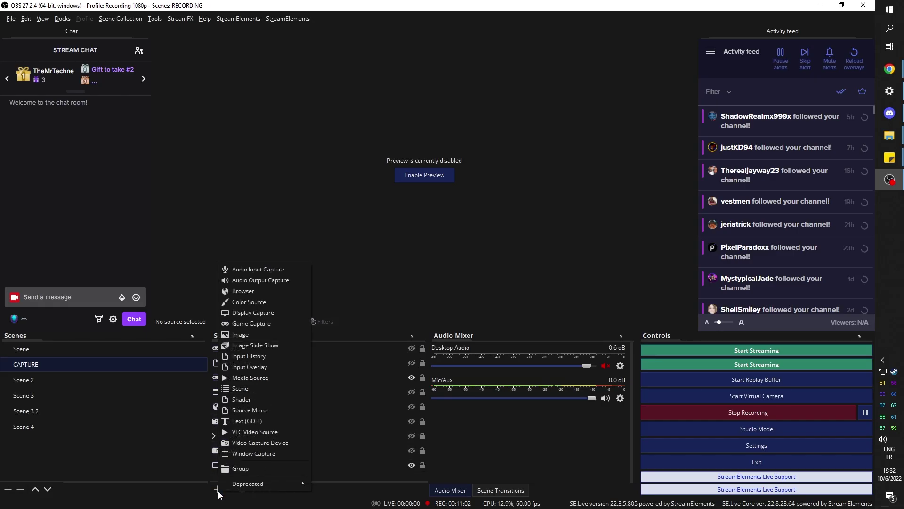
left_click(259, 289)
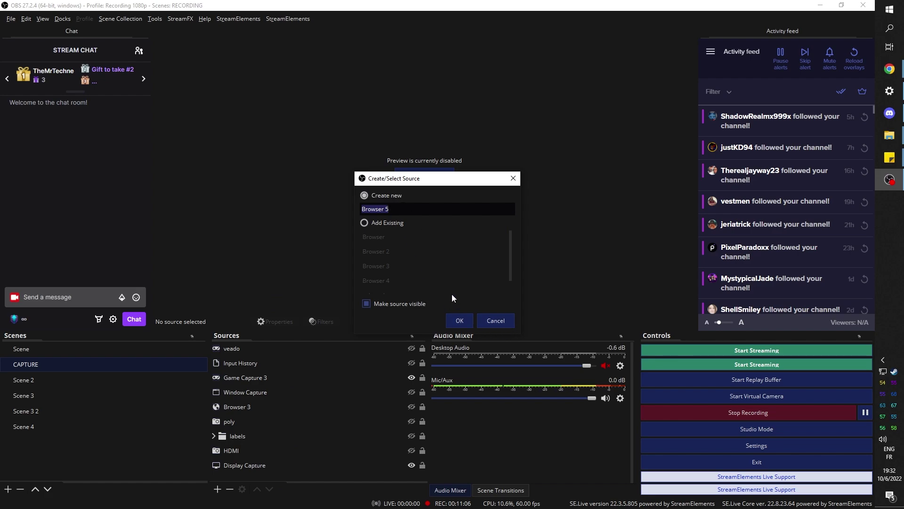
key("ctrl+v")
left_click(455, 320)
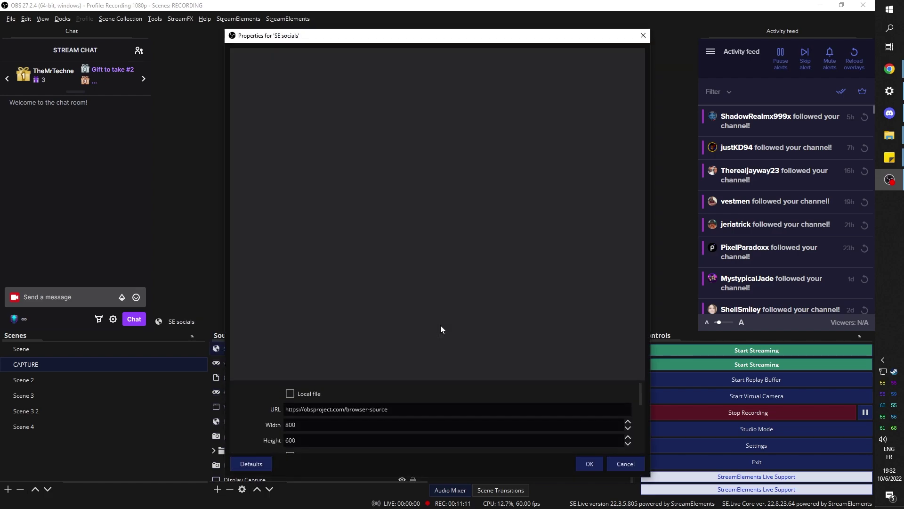
Replace the default URL of the SE socials source with the copied overlay URL containing the access token and accept the properties.
left_click_drag(565, 33, 545, 38)
left_click_drag(683, 408, 520, 390)
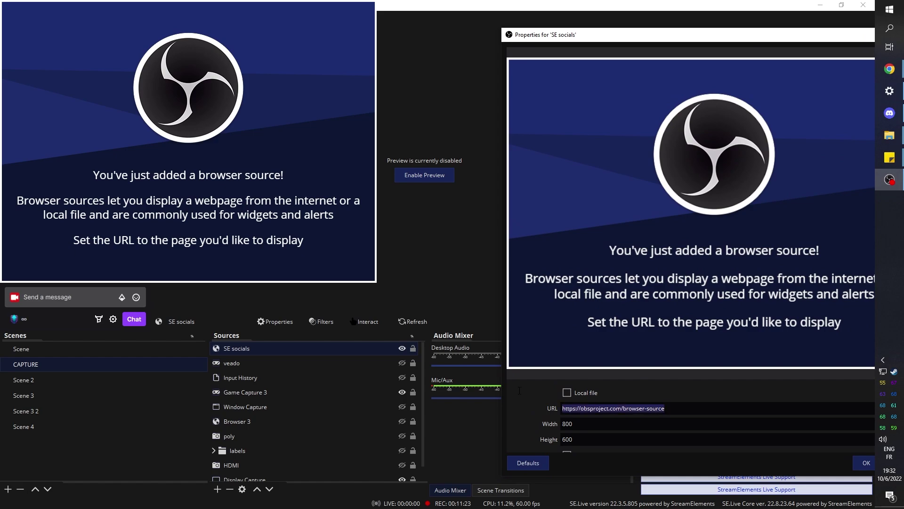
key("BackSpace")
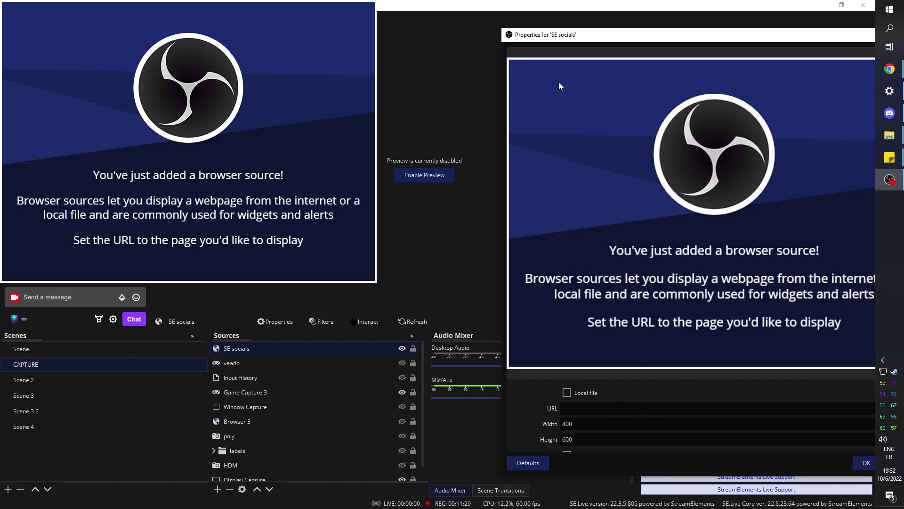
key("ctrl+v")
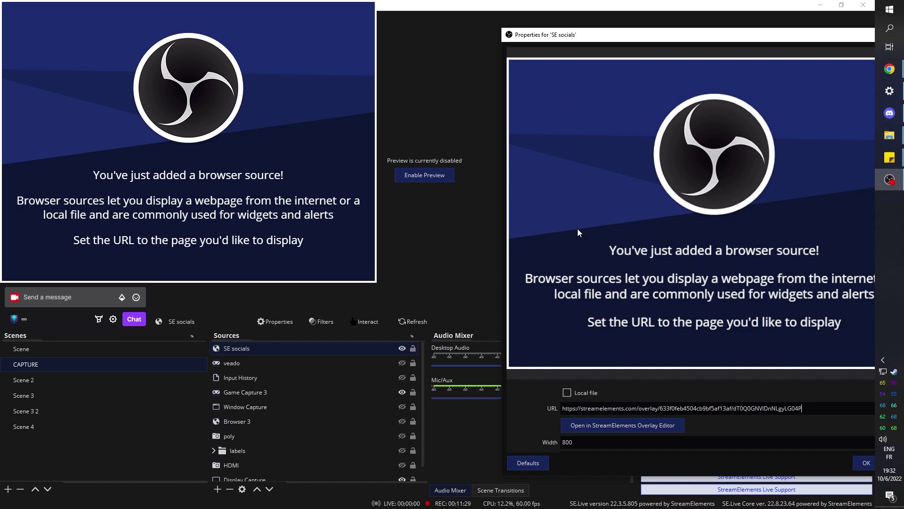
left_click(861, 466)
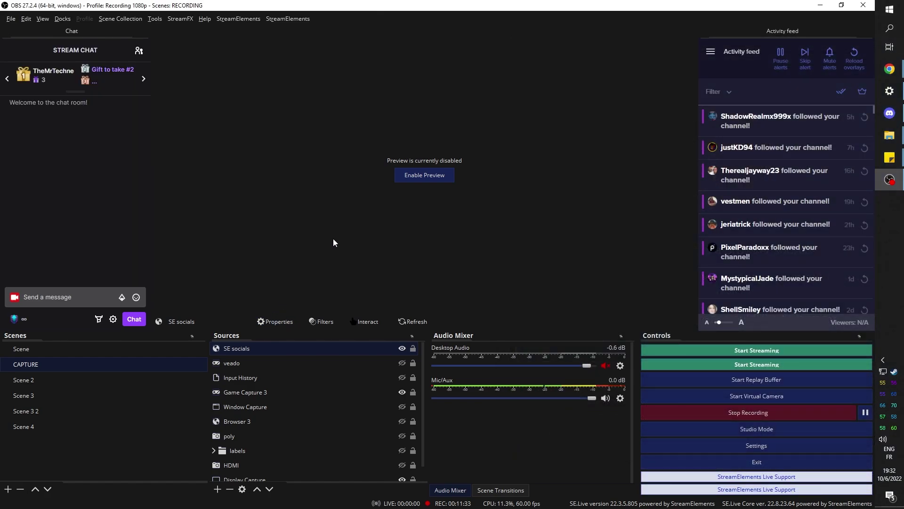
Enable the OBS preview and set the SE socials source's width to 1280 and height to 349.
left_click(424, 175)
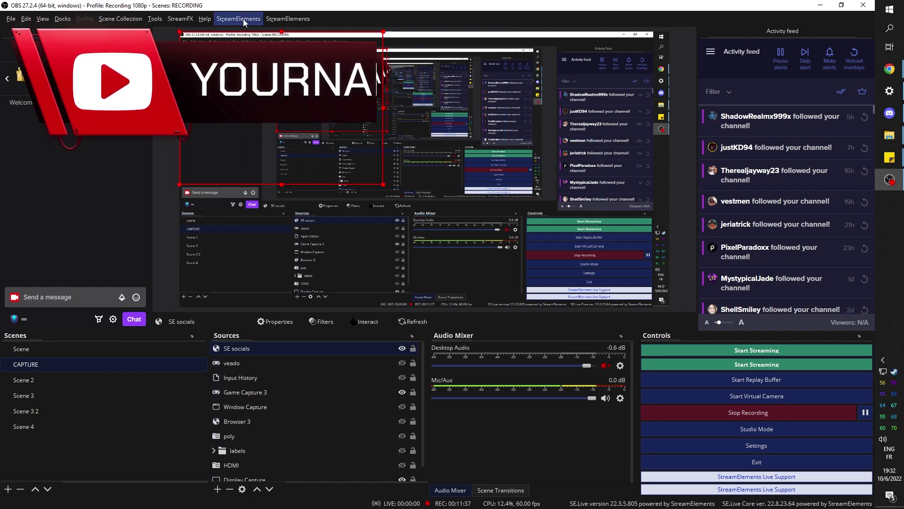
double_click(245, 349)
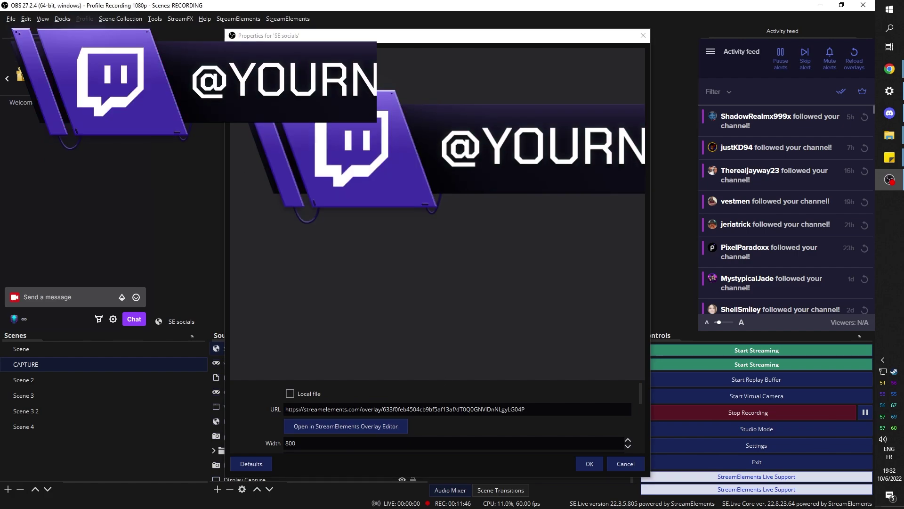
scroll(451, 399, "down", 1)
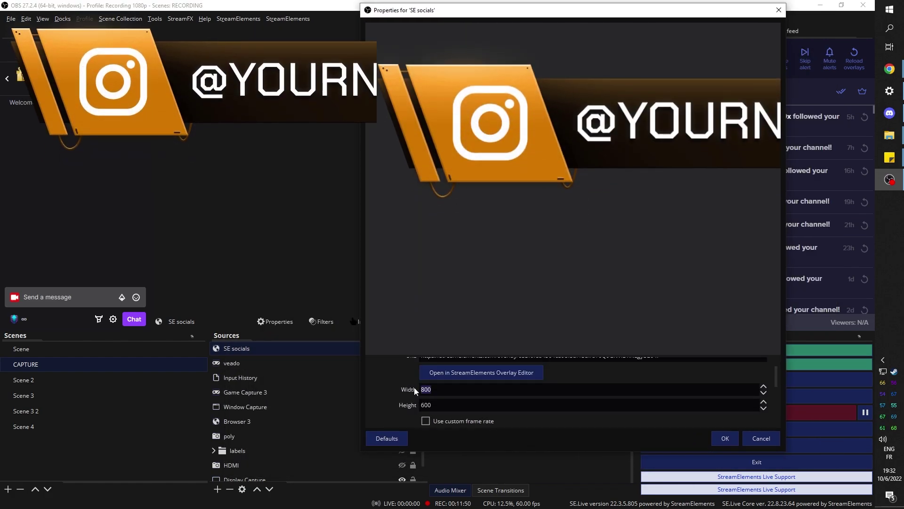
left_click_drag(445, 403, 415, 405)
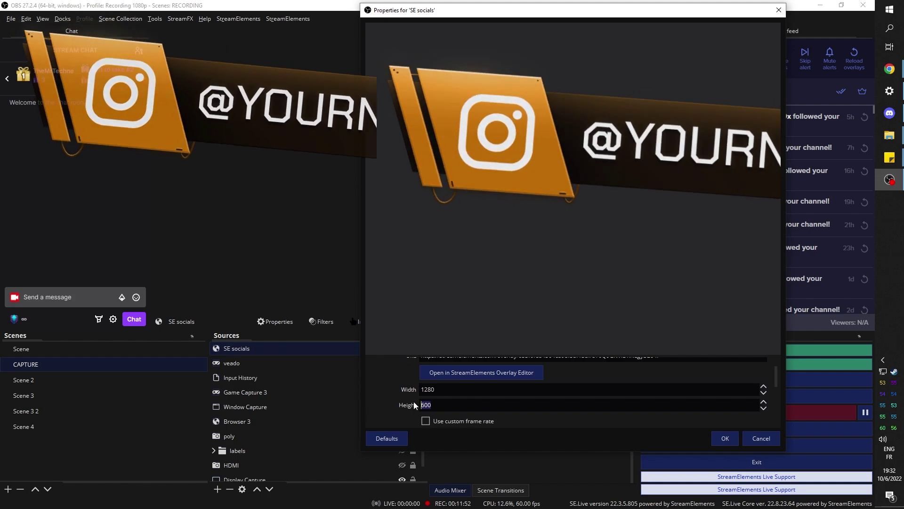
type("349")
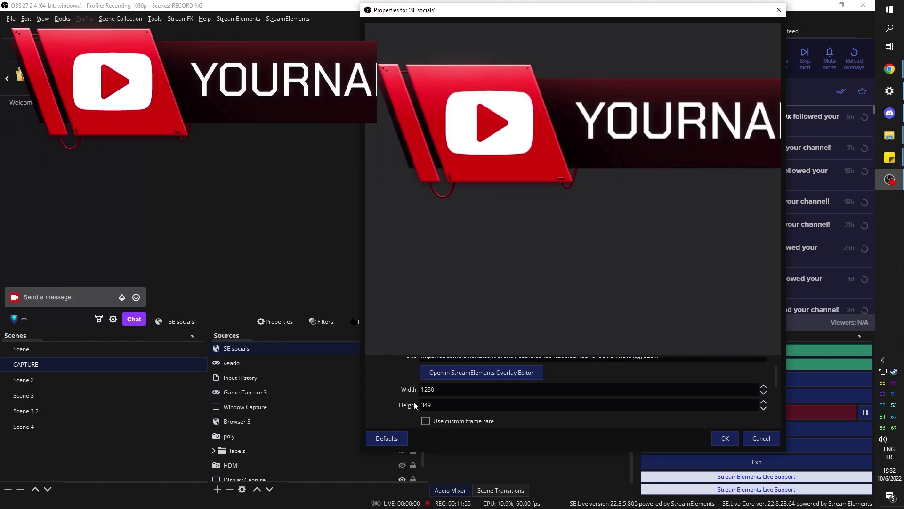
left_click(722, 438)
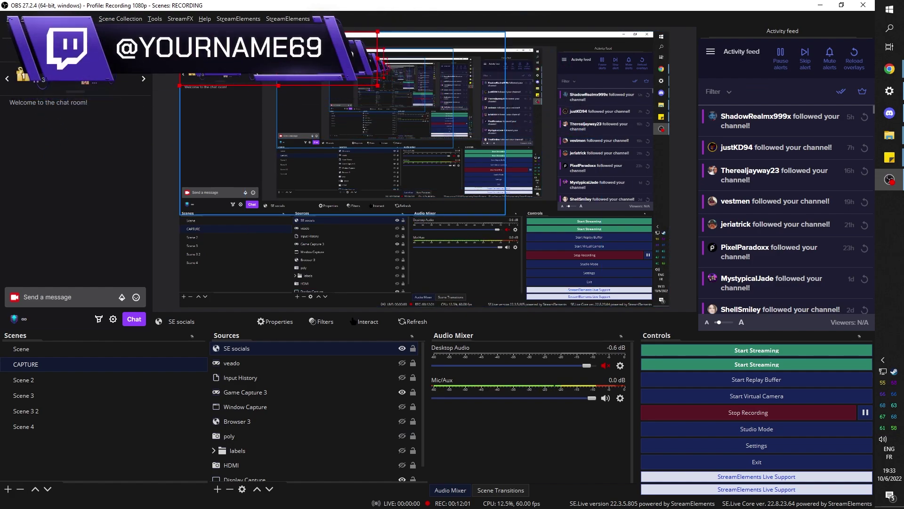
Move the SE socials source to the lower-right corner of the canvas and scale it down to a small bar.
left_click_drag(284, 69, 570, 282)
left_click_drag(463, 244, 530, 281)
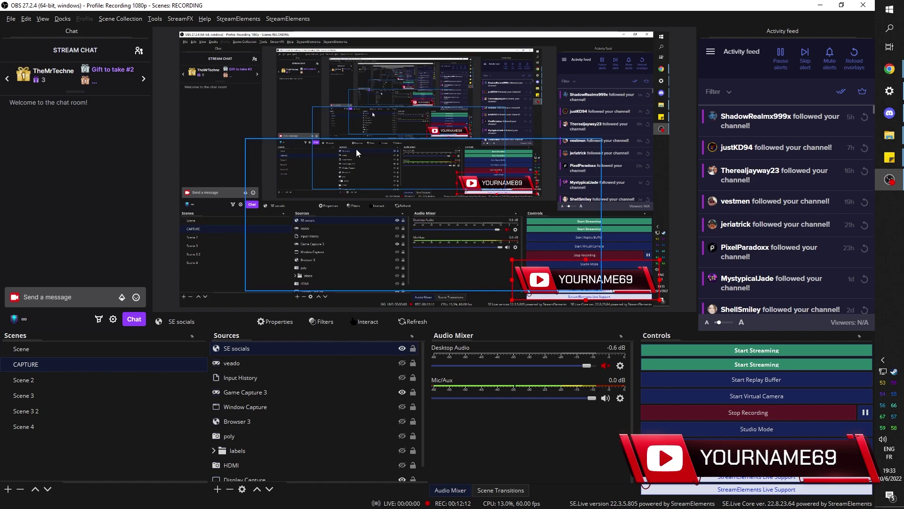
right_click(357, 197)
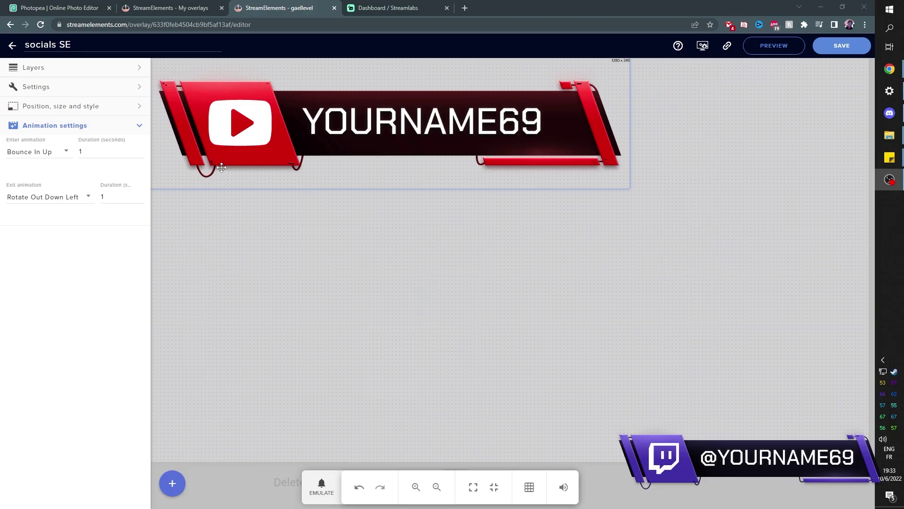
Switch to the Streamlabs dashboard, dismiss the Collab Cam promotion and search for "sp" to open the Sponsor Banner settings.
left_click(372, 11)
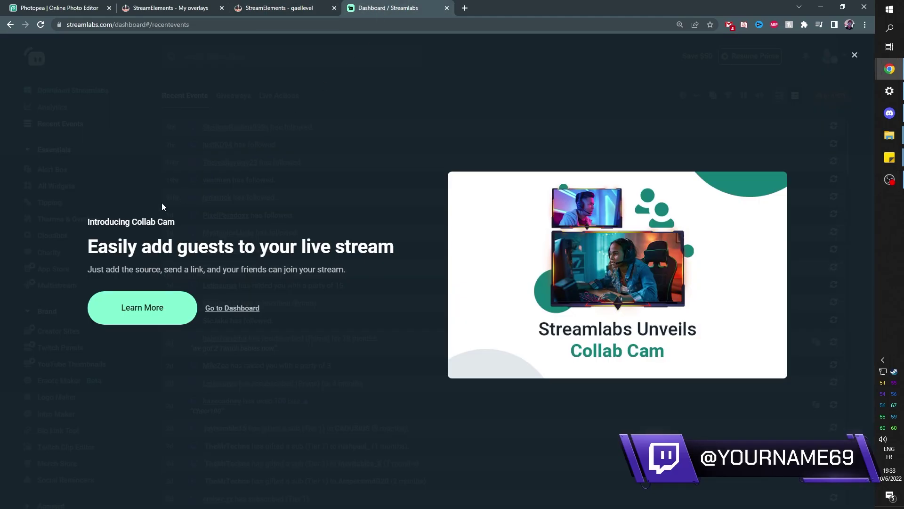
left_click(245, 309)
left_click(266, 56)
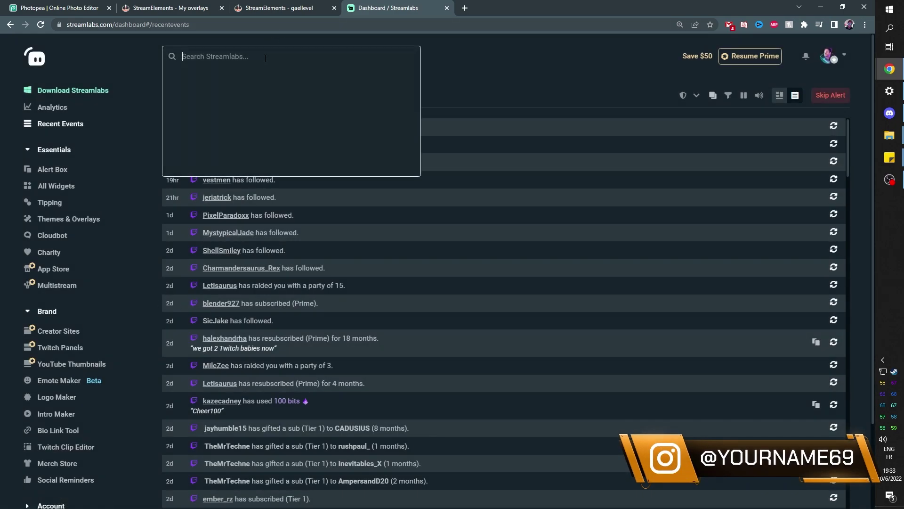
type("sp")
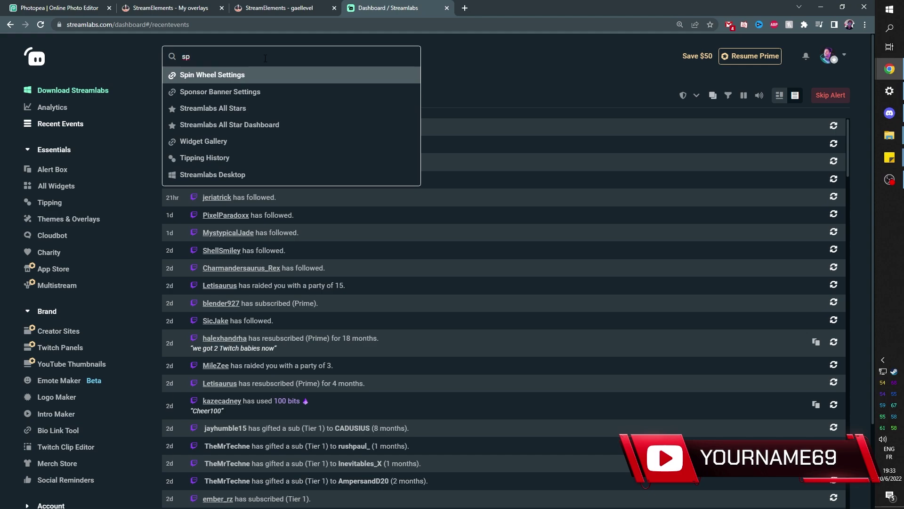
left_click(210, 93)
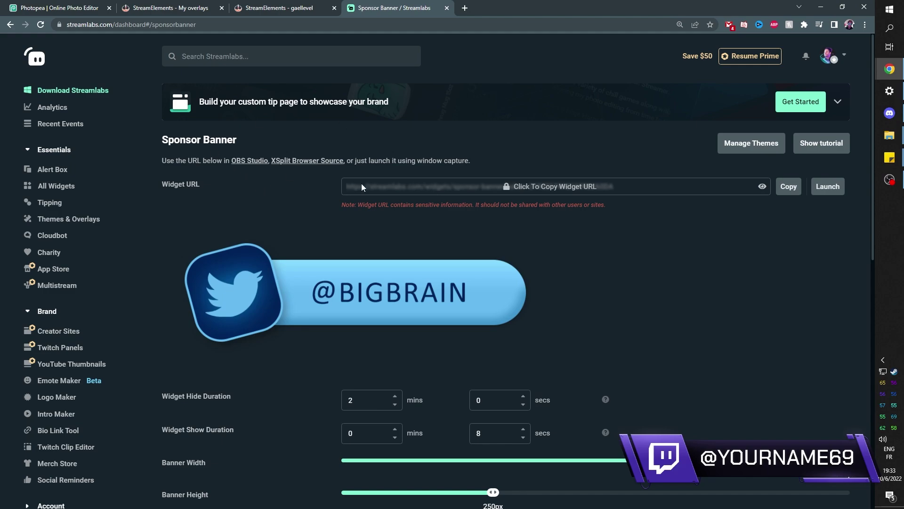
Remove the existing Twitter.png, Instagram.png, Facebook.png and Youtube.png images from placement 1 of the sponsor banner.
scroll(291, 265, "down", 6)
scroll(290, 273, "up", 5)
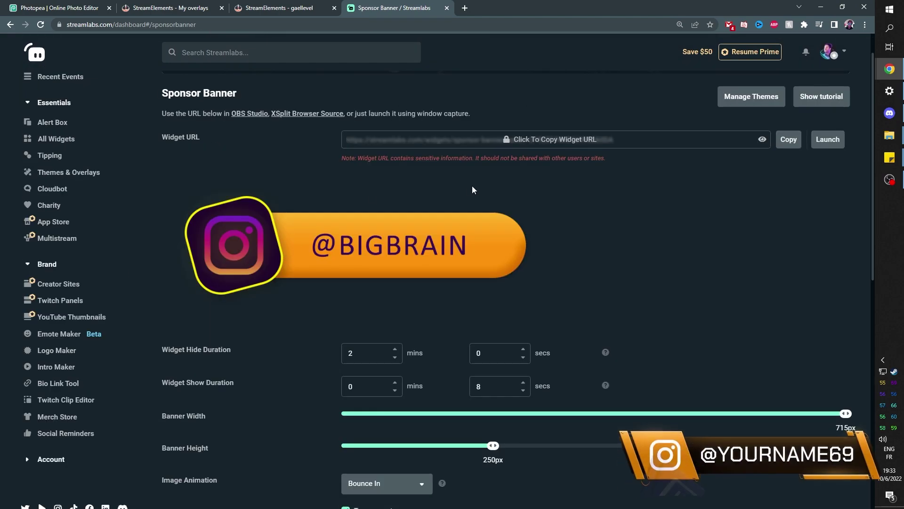
scroll(391, 302, "down", 6)
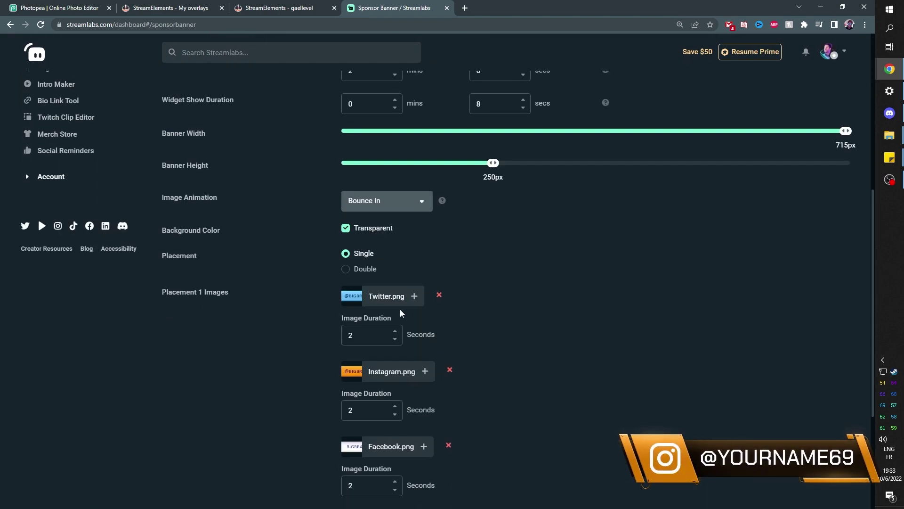
left_click(440, 295)
left_click(449, 295)
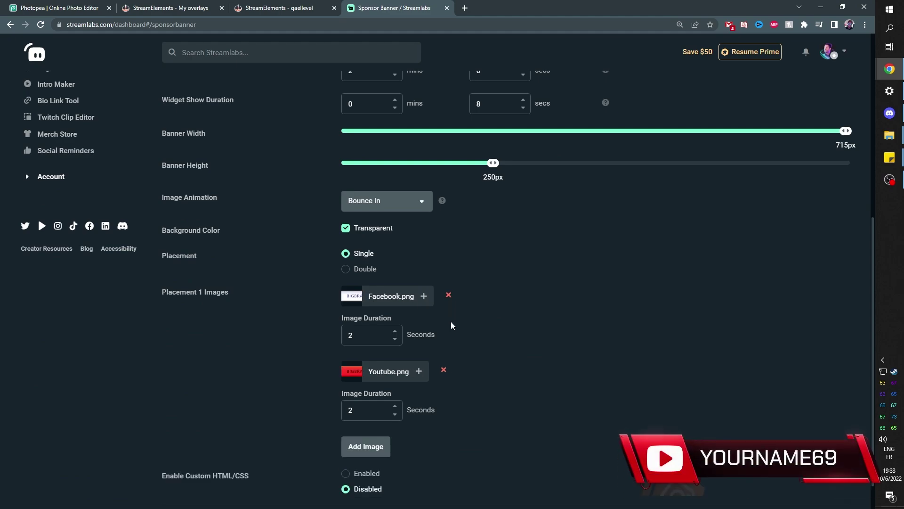
left_click(448, 295)
left_click(447, 335)
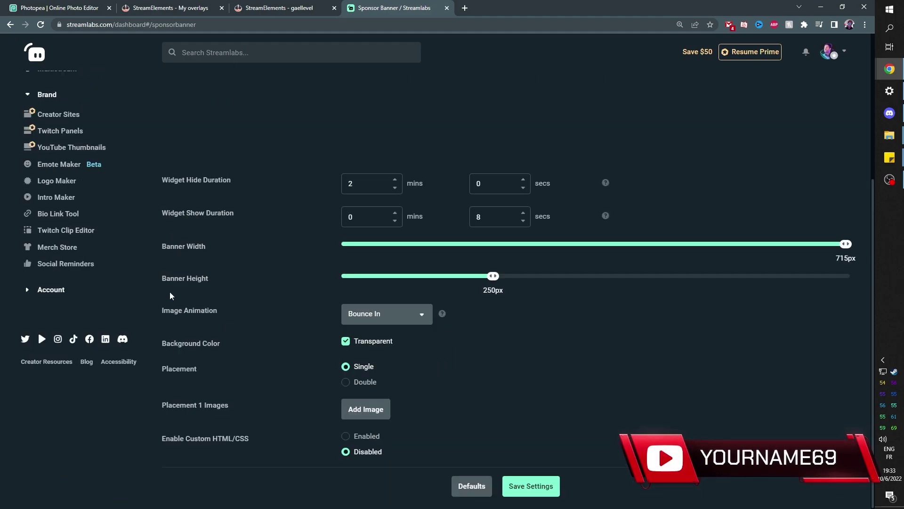
Add an image to placement 1 and open the uploaded files in the Images Gallery for it.
scroll(184, 283, "up", 5)
scroll(219, 297, "down", 5)
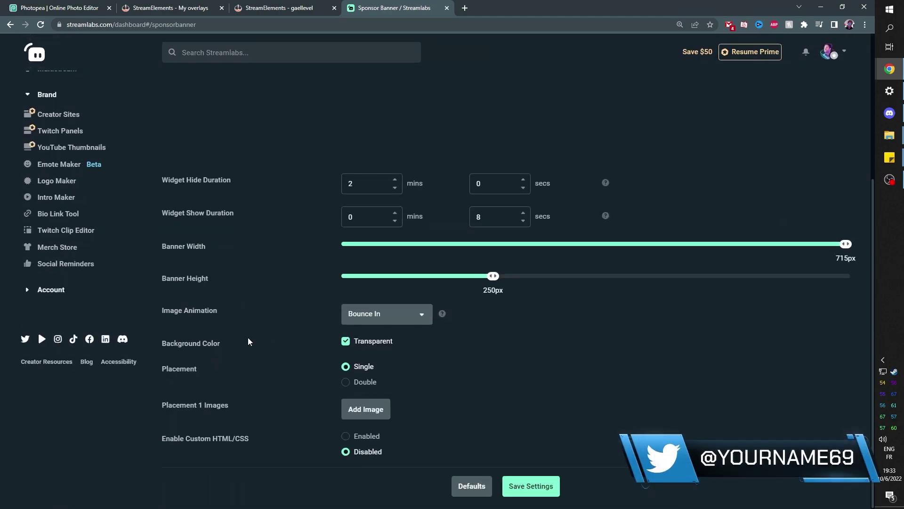
left_click(365, 409)
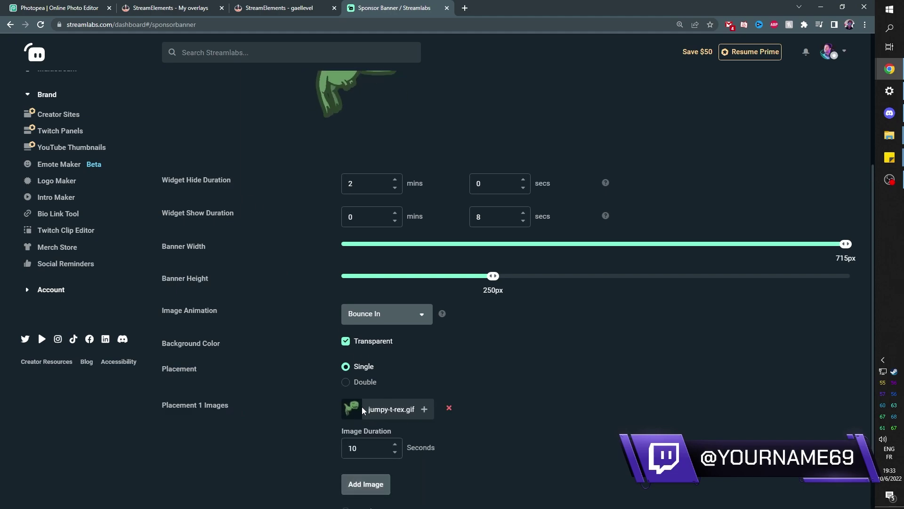
mouse_move(424, 414)
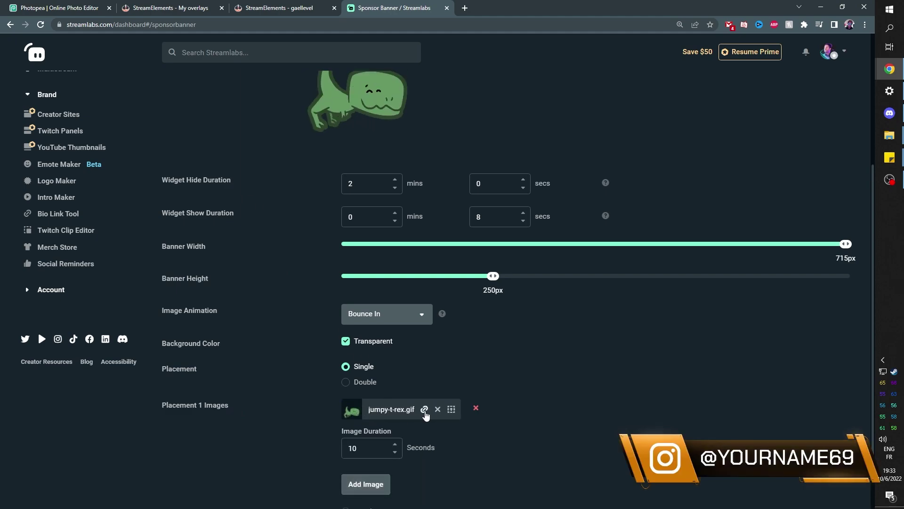
left_click(451, 413)
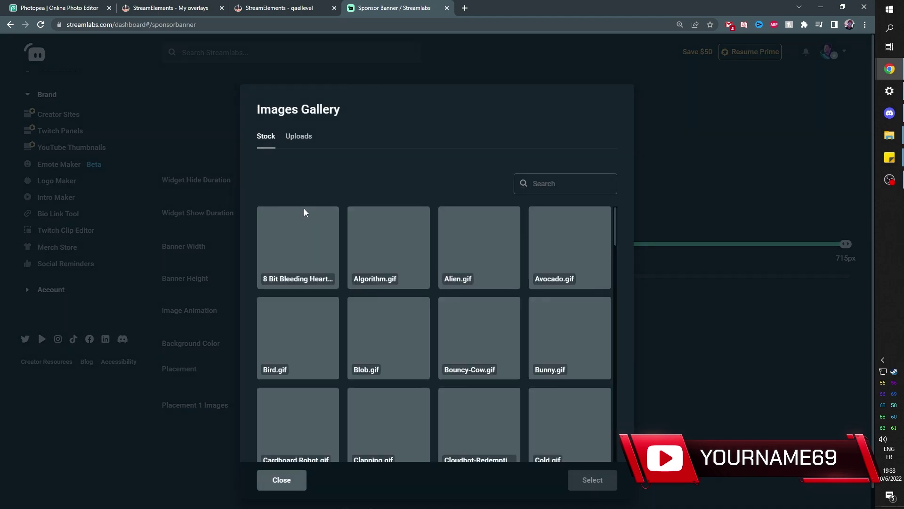
left_click(306, 137)
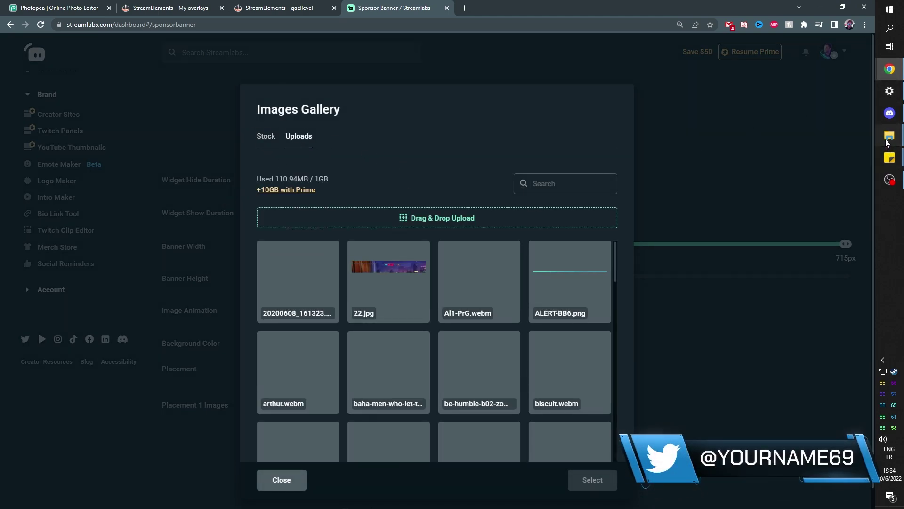
Upload IG.png, twitch.png, twitter.png and youtube.png from the png folder to the gallery and use twitch.png as the first placement image.
mouse_move(889, 135)
left_click(800, 99)
left_click_drag(725, 146, 439, 228)
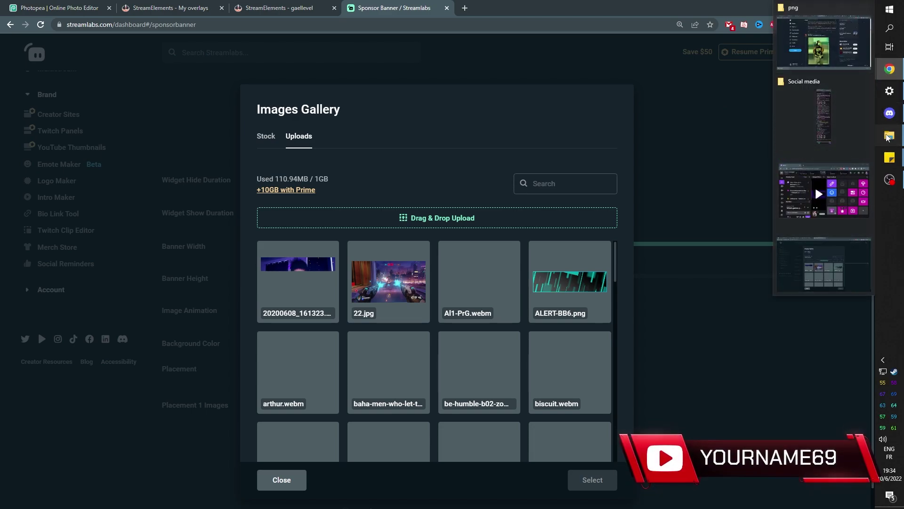
left_click(808, 104)
left_click(745, 134, "ctrl")
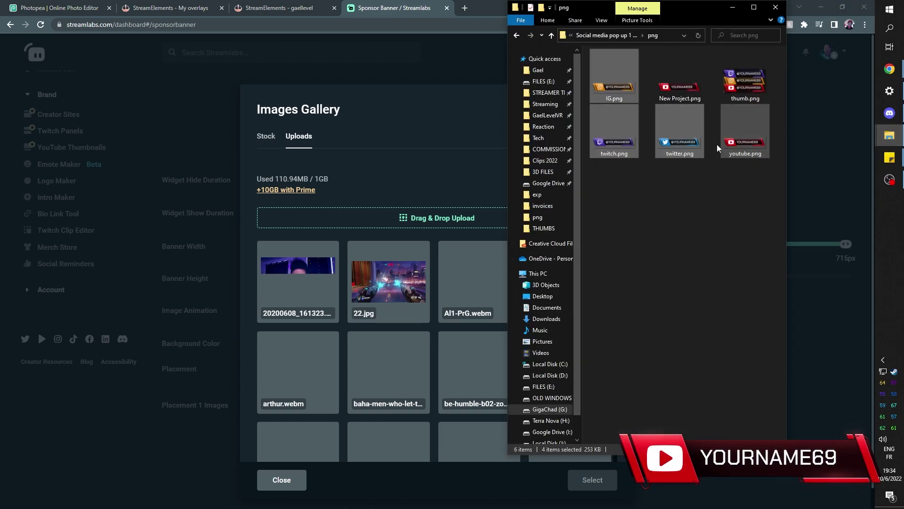
left_click_drag(679, 134, 443, 218)
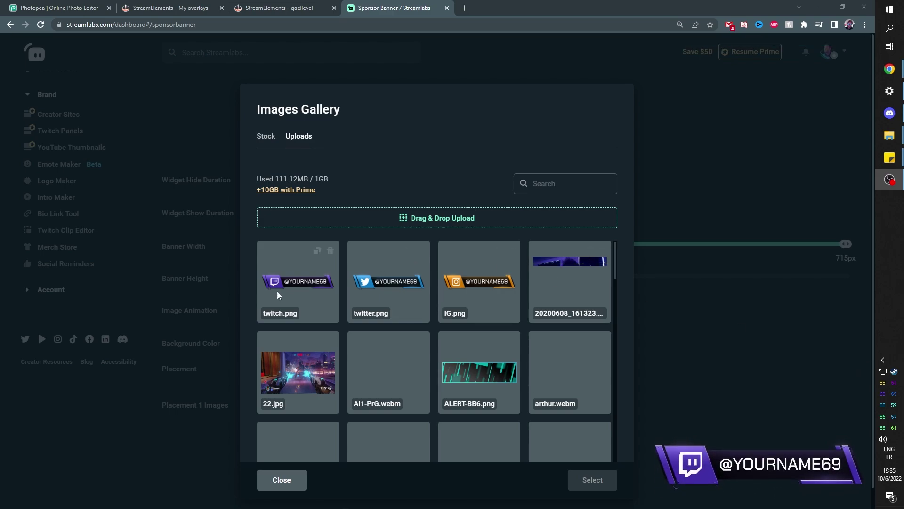
left_click(288, 279)
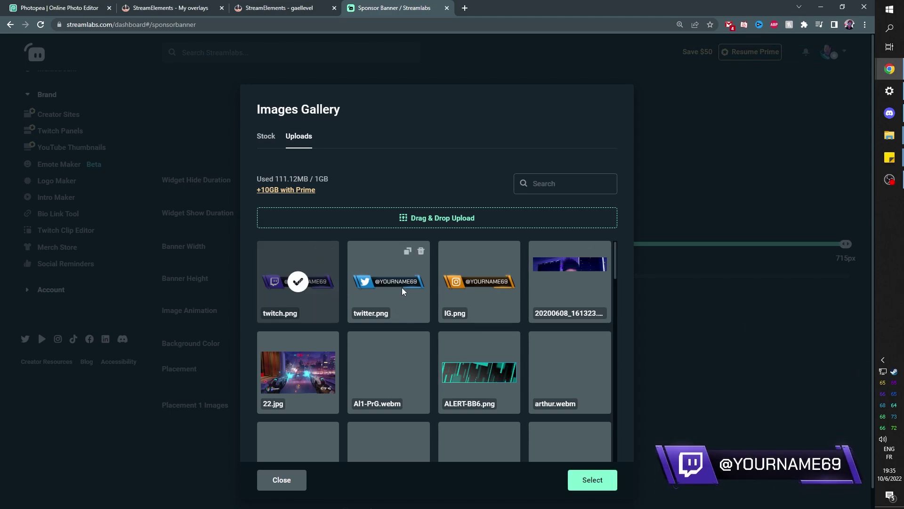
left_click(592, 480)
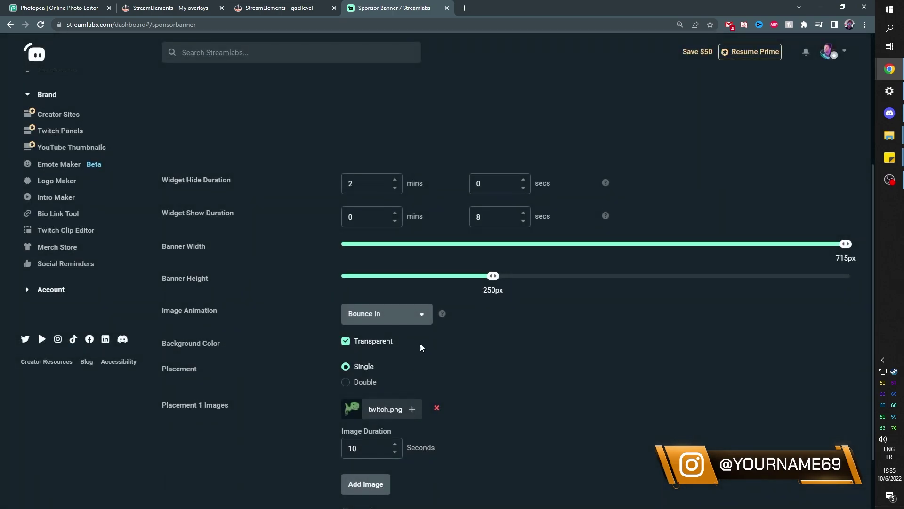
Add two more placement 1 images using the uploaded twitter.png and IG.png files.
scroll(601, 490, "down", 2)
left_click(363, 409)
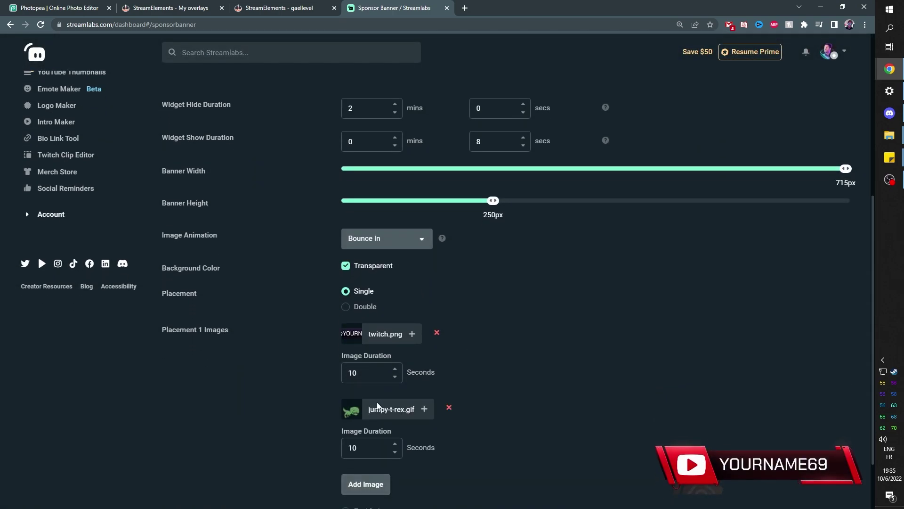
left_click(446, 410)
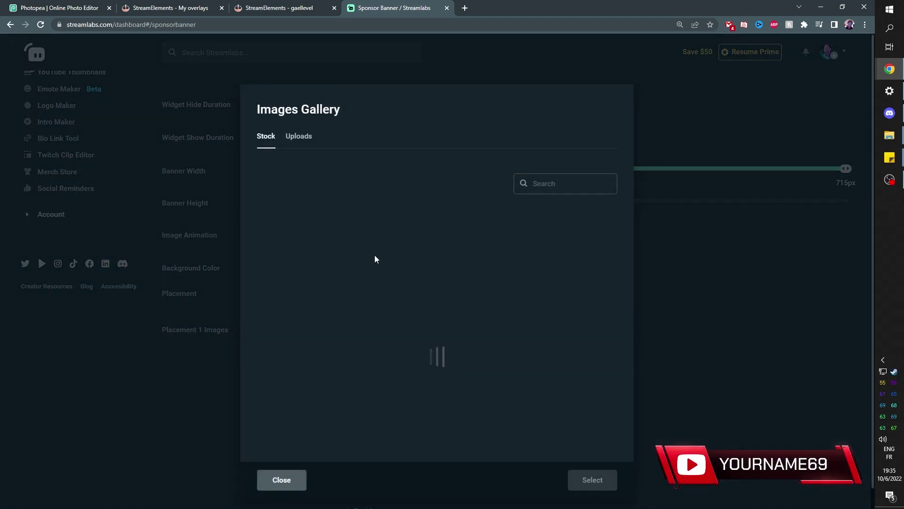
left_click(291, 141)
scroll(478, 410, "down", 15)
left_click(478, 413)
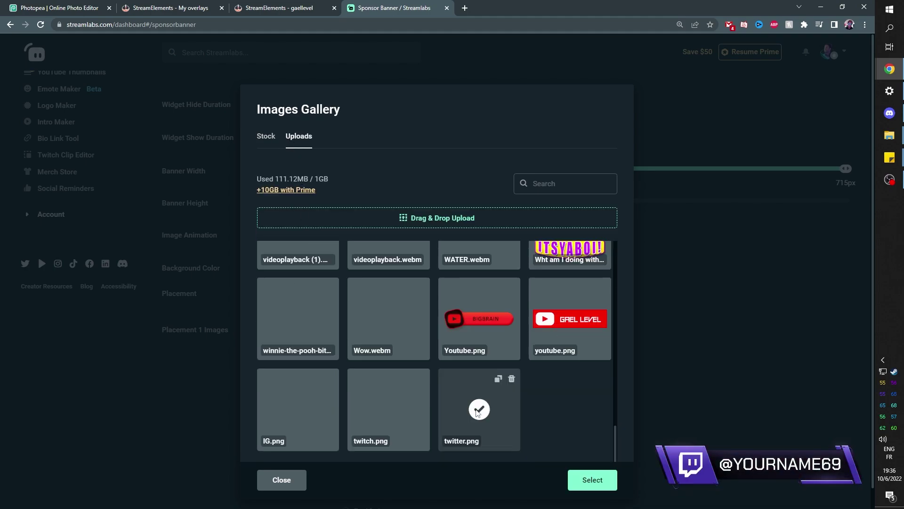
left_click(578, 478)
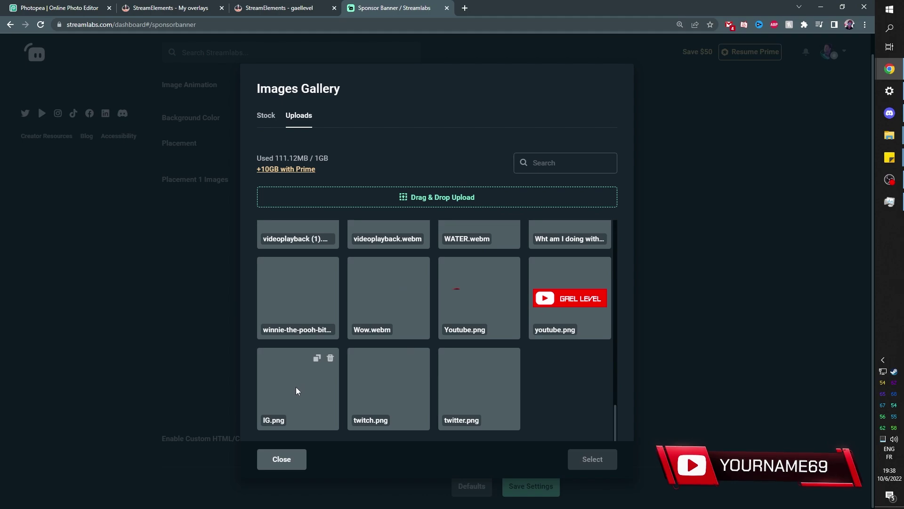
left_click(297, 387)
left_click(589, 459)
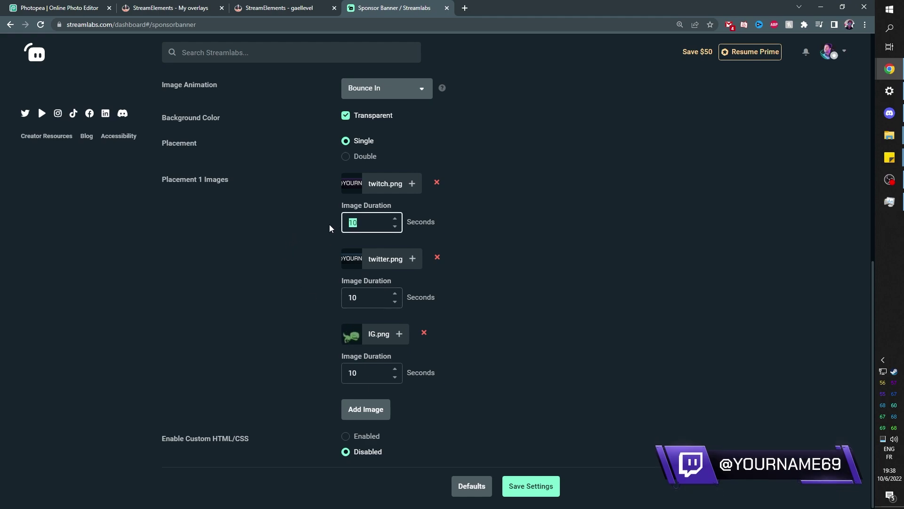
Set the image duration of twitch.png, twitter.png and IG.png to 5 seconds each.
type("5")
double_click(360, 303)
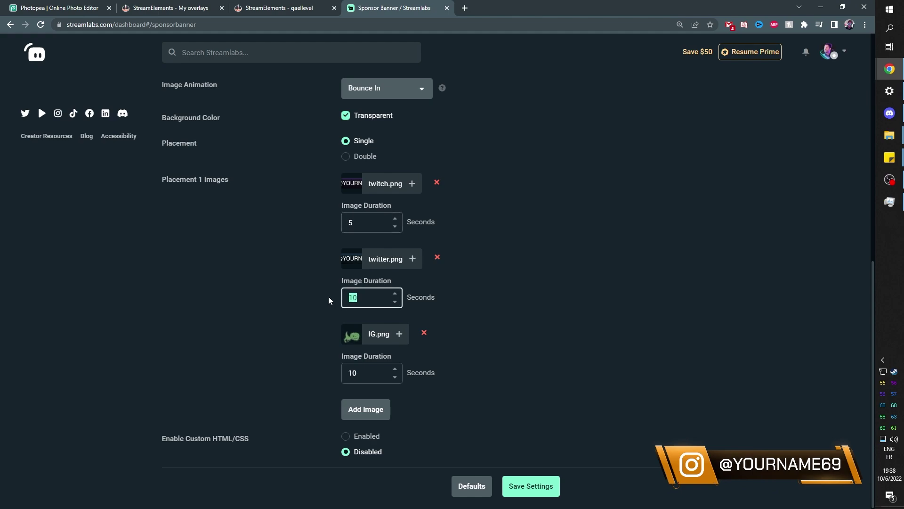
double_click(362, 376)
type("5")
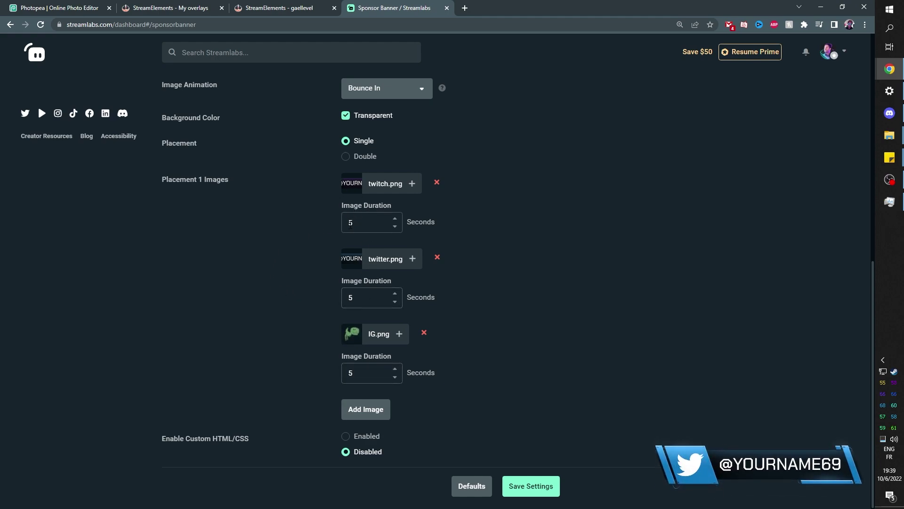
Set the widget hide duration to 0 minutes and check the rotating banner preview.
scroll(222, 269, "up", 4)
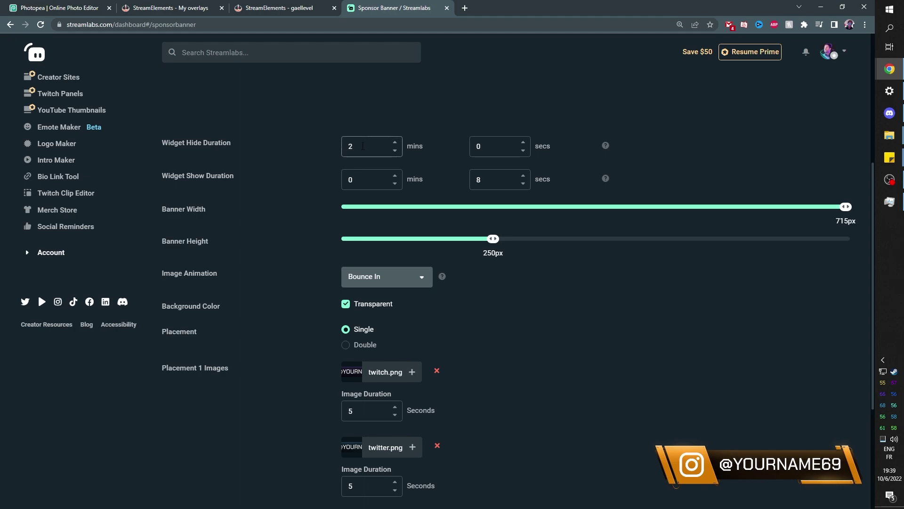
type("0")
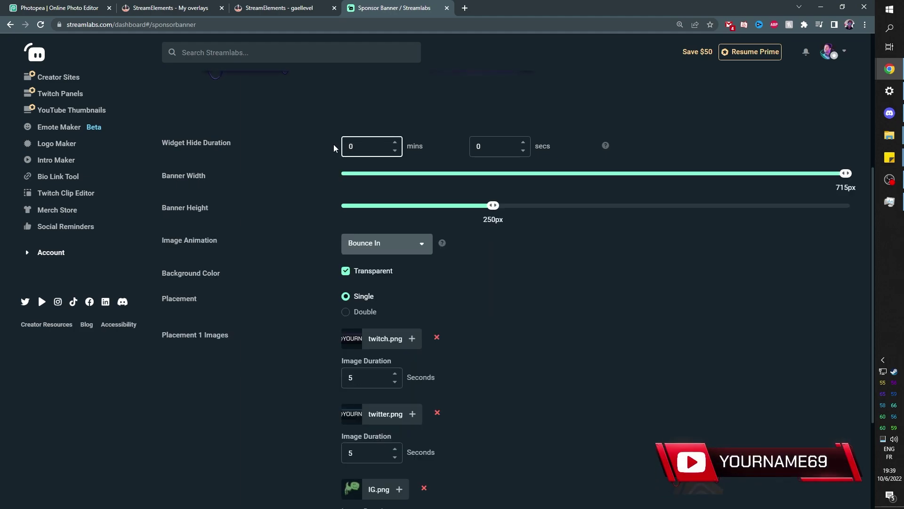
scroll(306, 217, "up", 4)
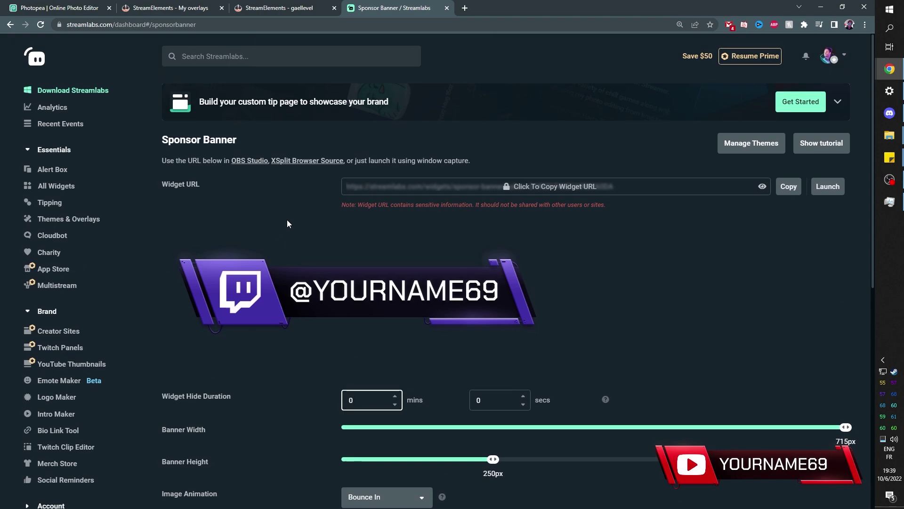
scroll(287, 223, "down", 1)
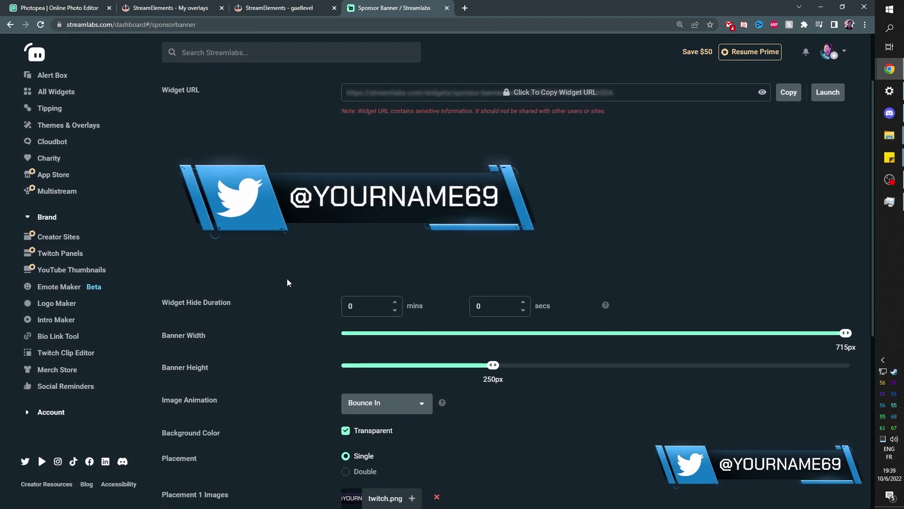
Change the banner's image animation to Zoom In Down and check it in the preview.
scroll(310, 267, "down", 2)
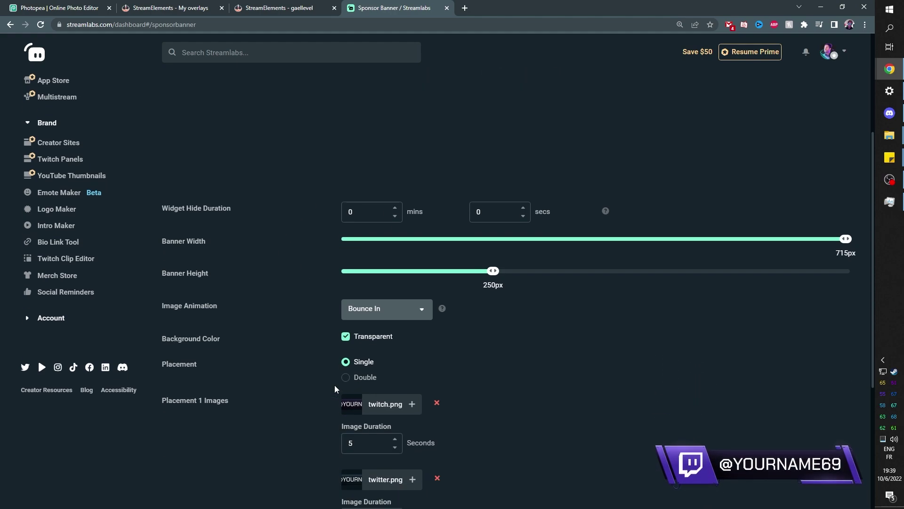
scroll(335, 388, "down", 5)
scroll(291, 383, "up", 5)
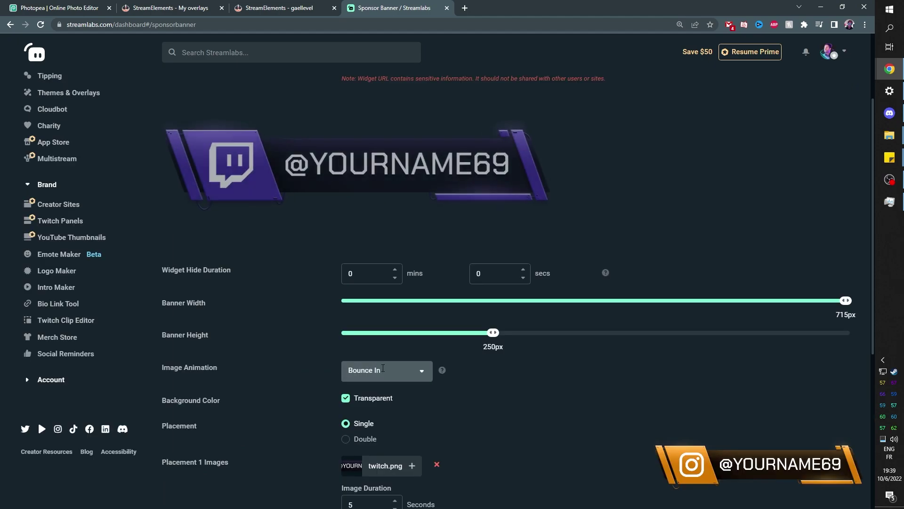
left_click(423, 373)
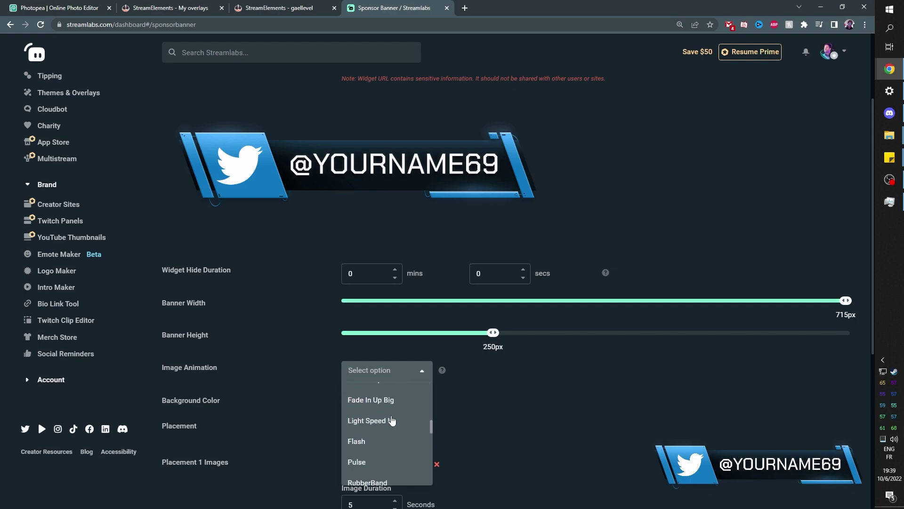
scroll(392, 420, "down", 6)
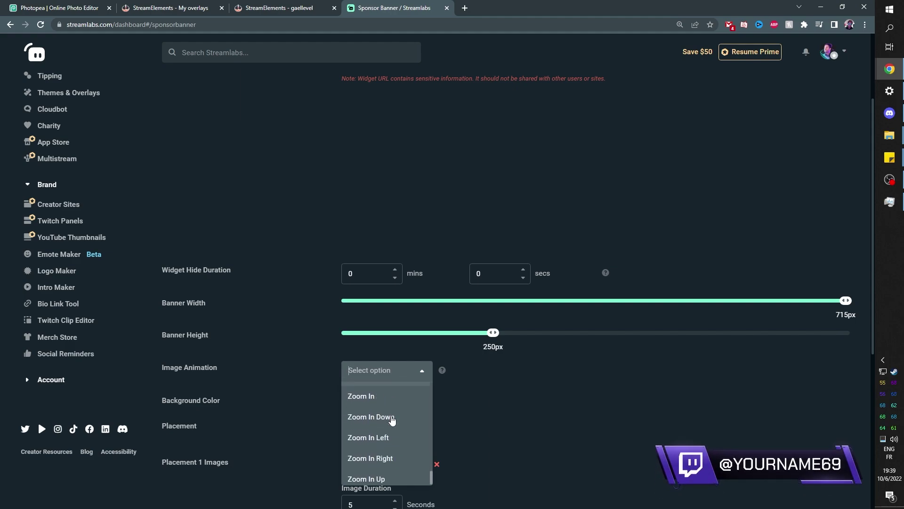
left_click(392, 419)
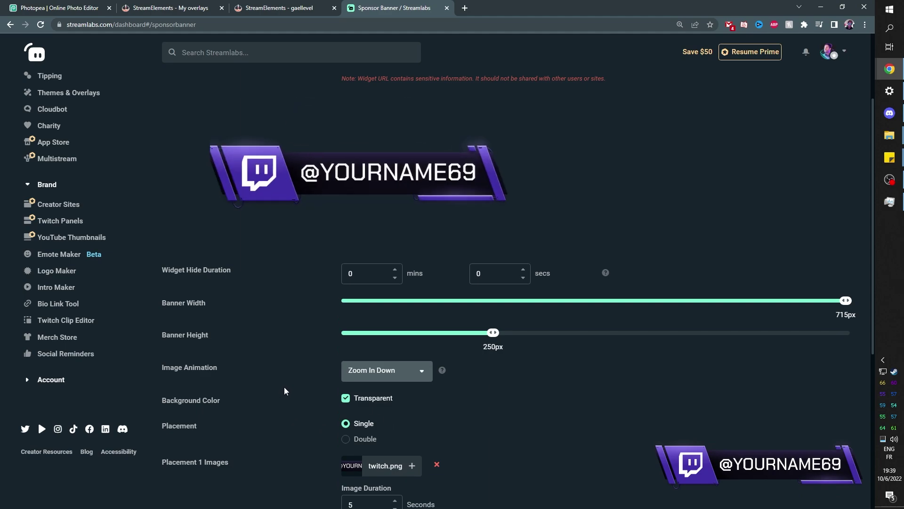
scroll(309, 373, "up", 1)
scroll(309, 373, "down", 1)
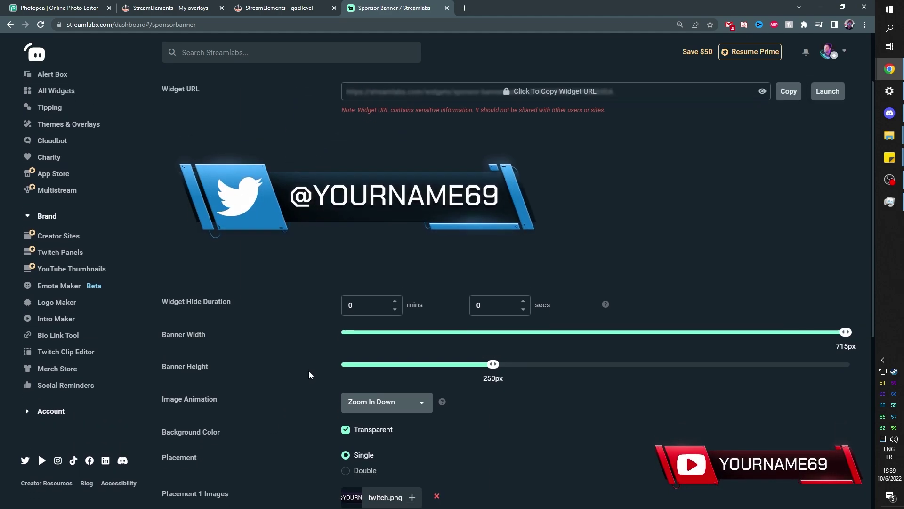
Try the Hinge image animation on the sponsor banner and check it in the preview.
left_click(411, 371)
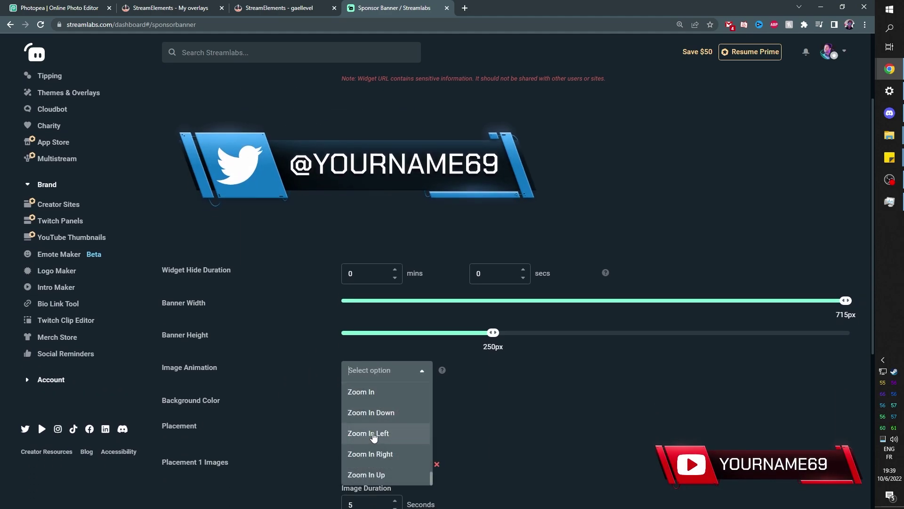
scroll(374, 428, "up", 2)
scroll(372, 422, "up", 4)
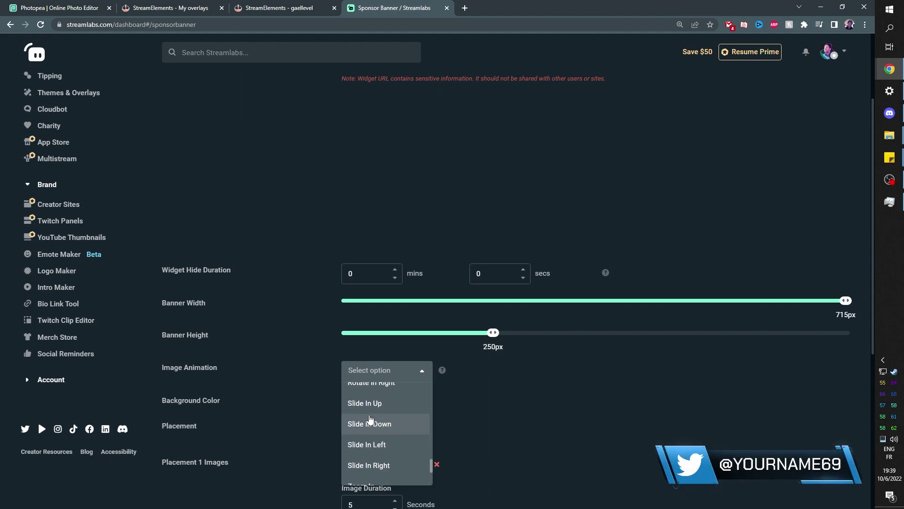
left_click(385, 418)
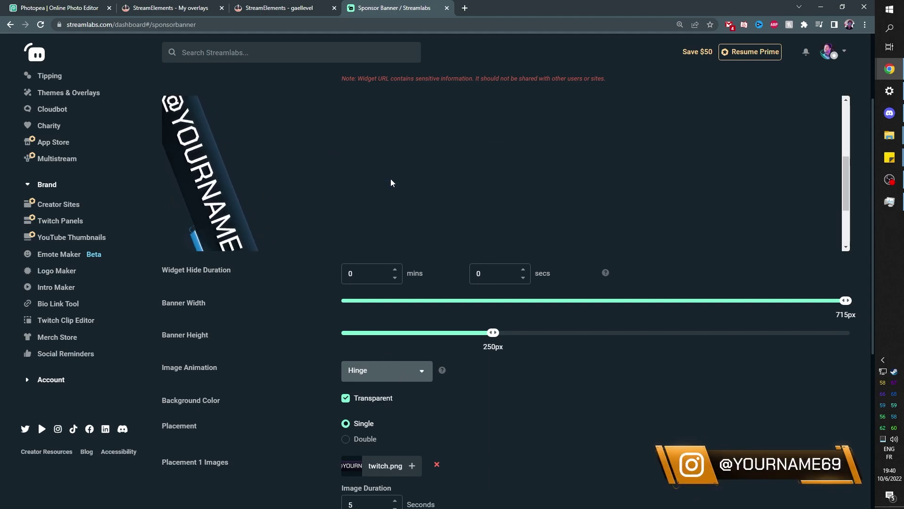
scroll(391, 198, "up", 2)
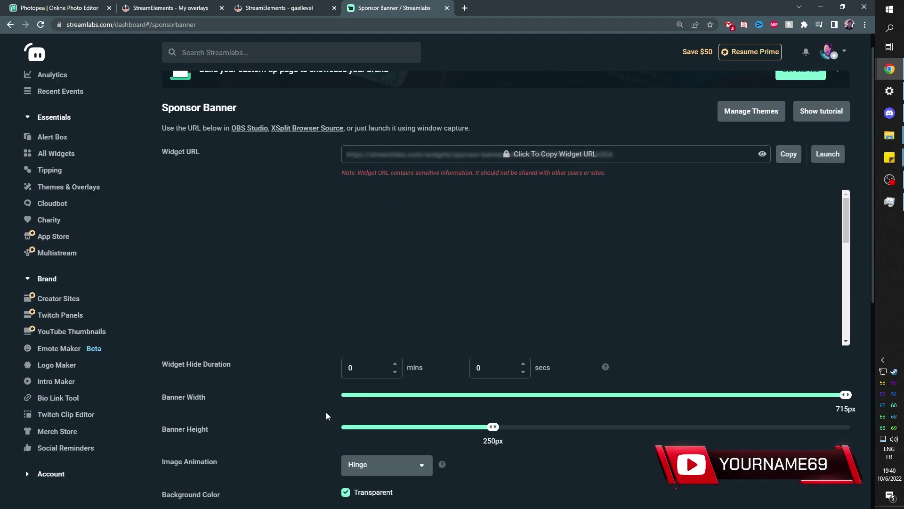
scroll(302, 330, "down", 2)
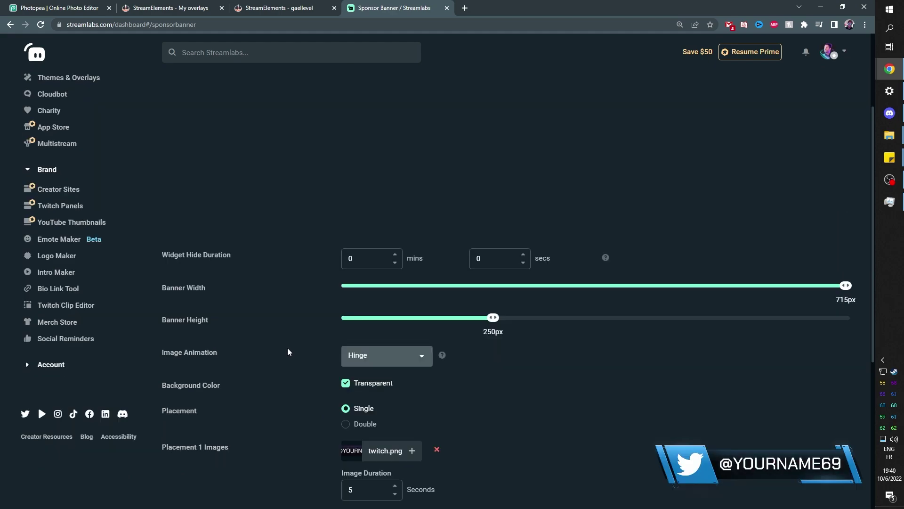
Try the Jello and Zoom In Up image animations on the banner in the preview.
left_click(394, 353)
left_click(375, 379)
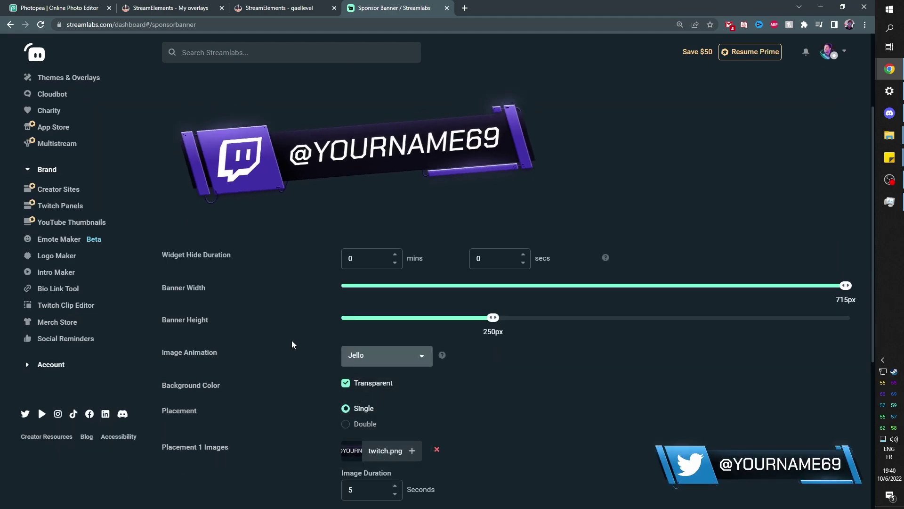
key("End")
scroll(288, 340, "down", 1)
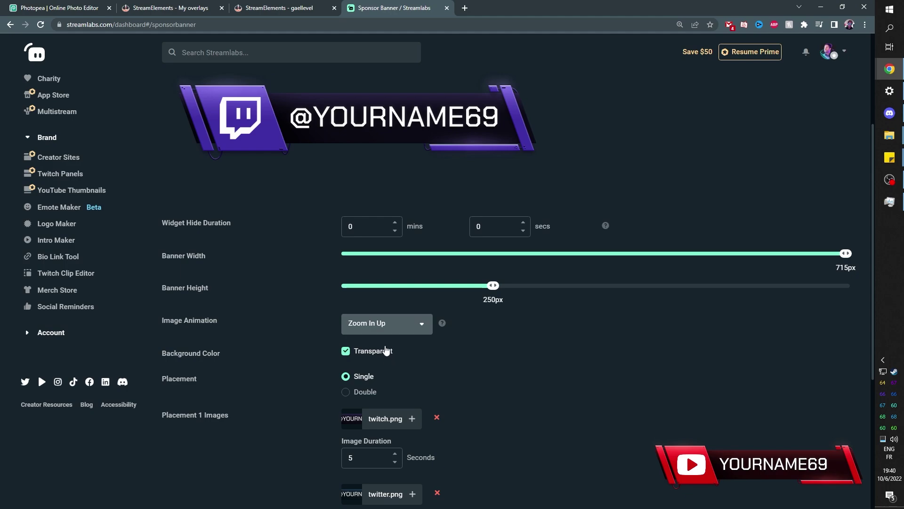
Set the banner's image animation to Rotate In Left and check it in the preview.
key("Up")
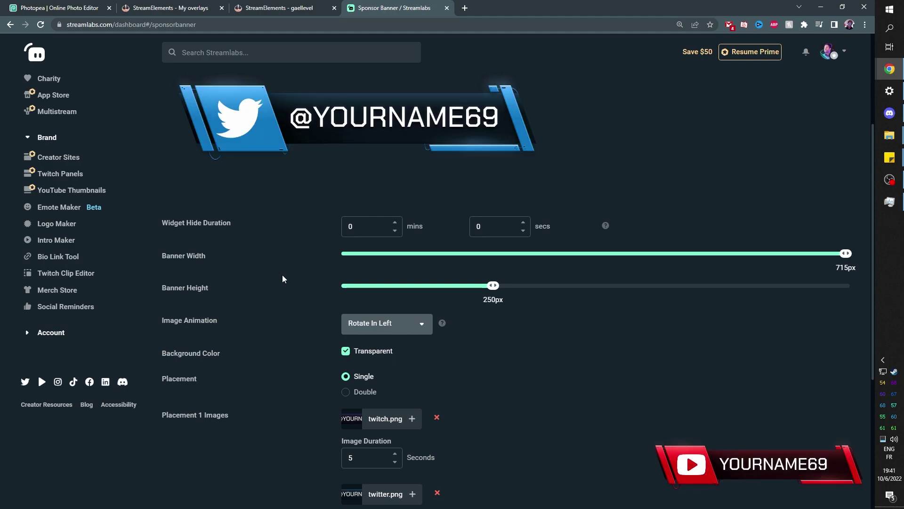
scroll(301, 231, "up", 2)
scroll(180, 303, "down", 1)
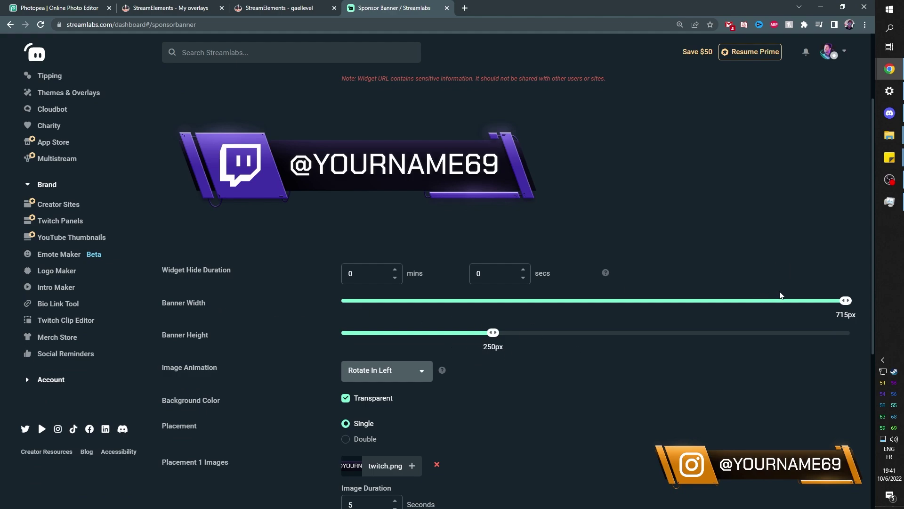
Set the banner width to 720px and save the sponsor banner settings.
left_click_drag(846, 300, 850, 301)
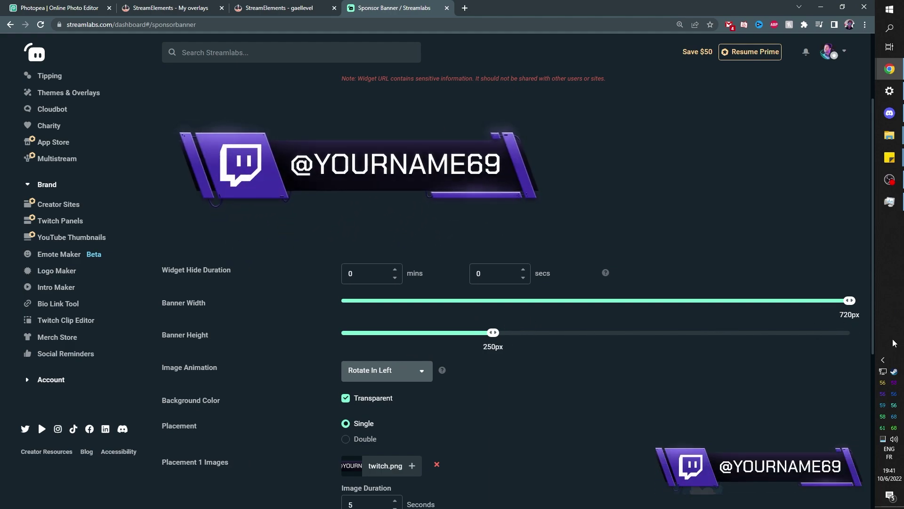
scroll(589, 329, "up", 1)
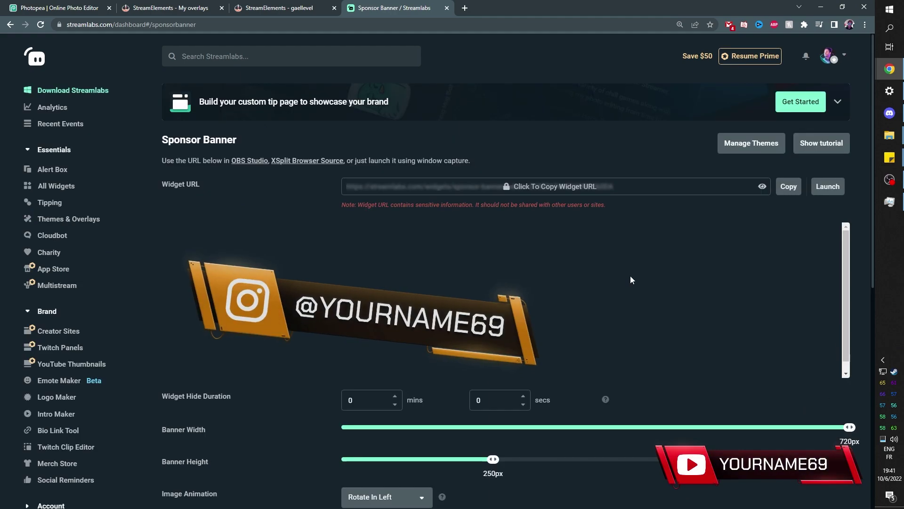
scroll(590, 330, "down", 7)
left_click(527, 491)
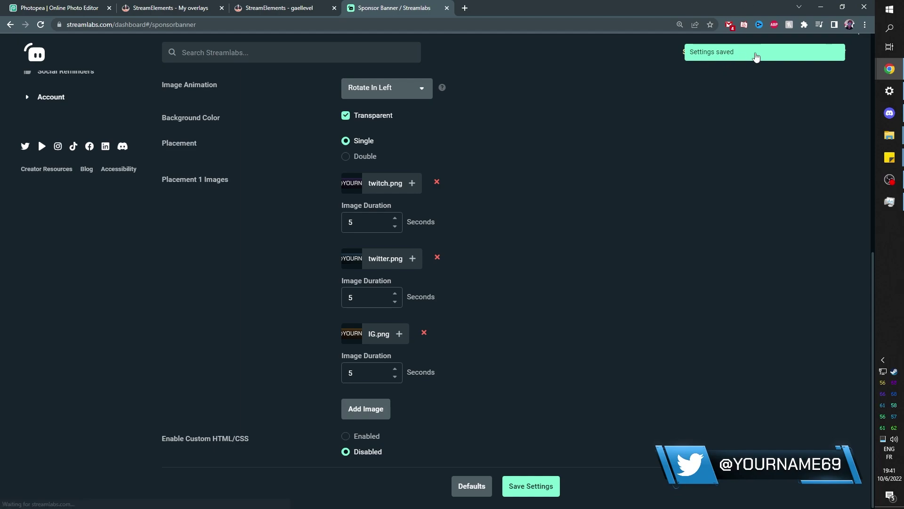
Copy the sponsor banner's widget URL.
scroll(572, 203, "up", 7)
scroll(567, 296, "up", 2)
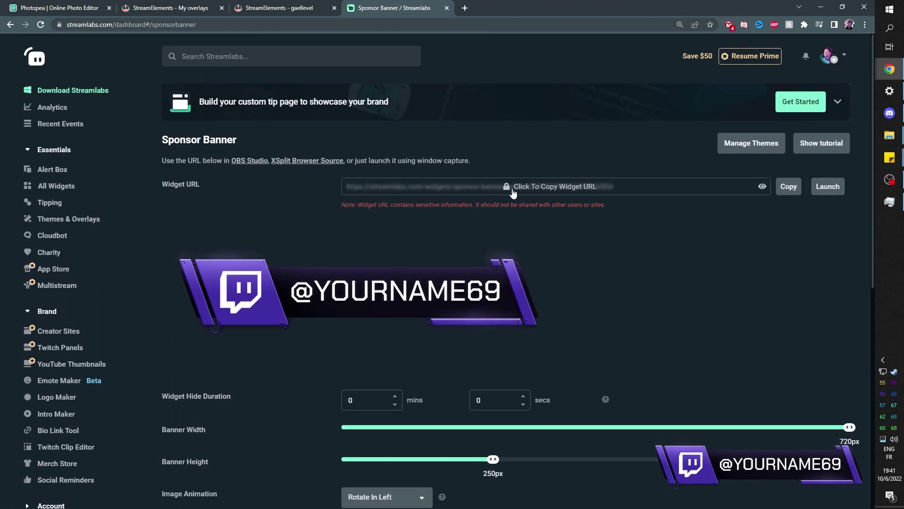
left_click(789, 186)
left_click(565, 323)
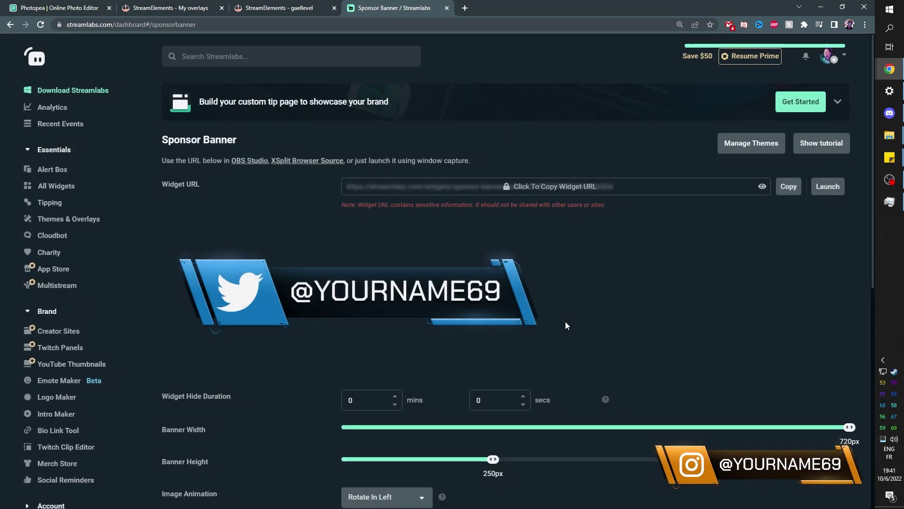
Switch to OBS and add a new browser source named "social SL" to the CAPTURE scene.
key("alt+Tab")
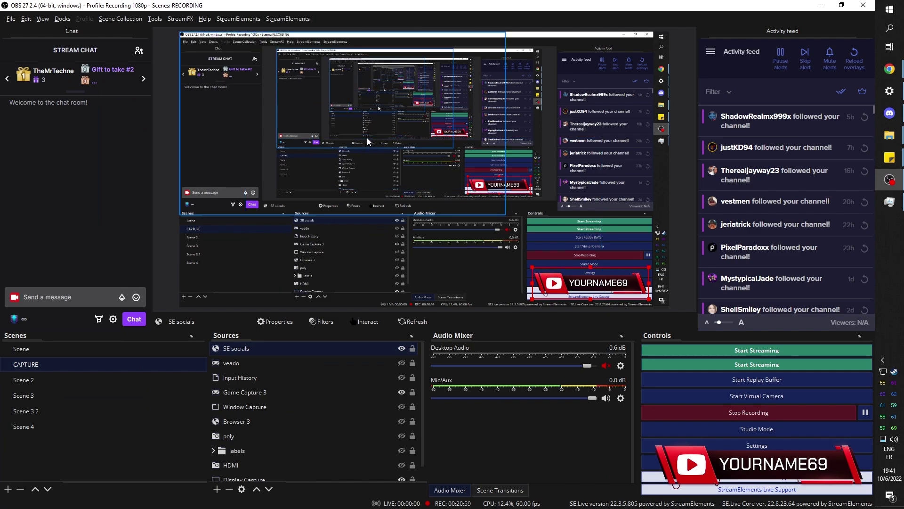
right_click(372, 245)
left_click(393, 146)
left_click(252, 288)
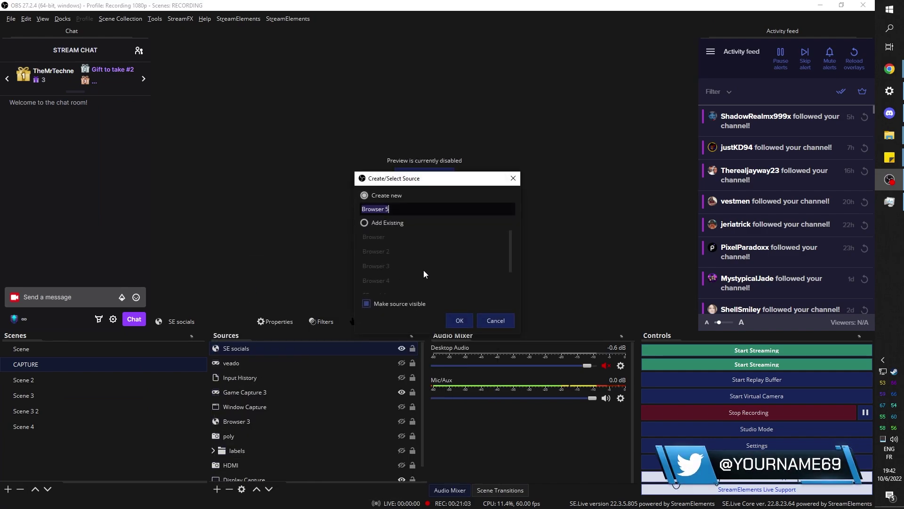
type("soci")
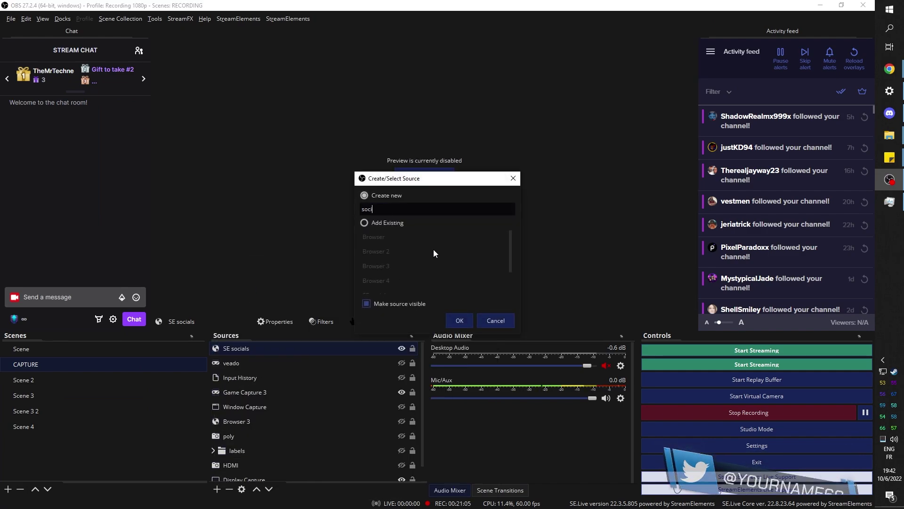
type("al SL")
key("Return")
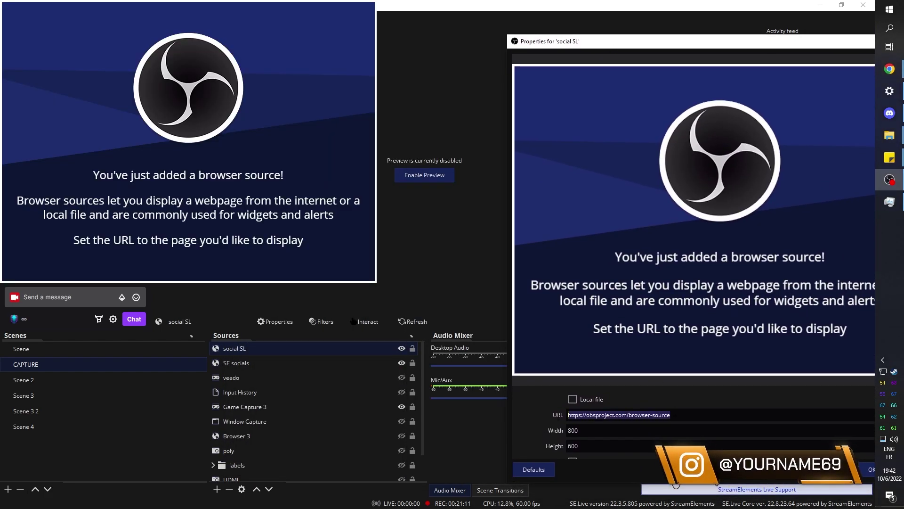
Paste the tokenized widget URL into the social SL source's properties, set its size to the banner's 720 by 250, and accept.
key("ctrl+v")
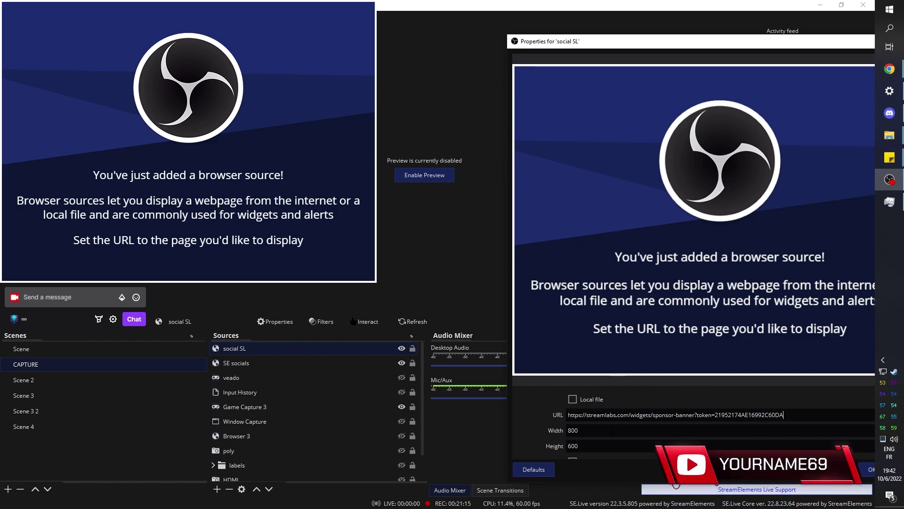
key("alt+Tab")
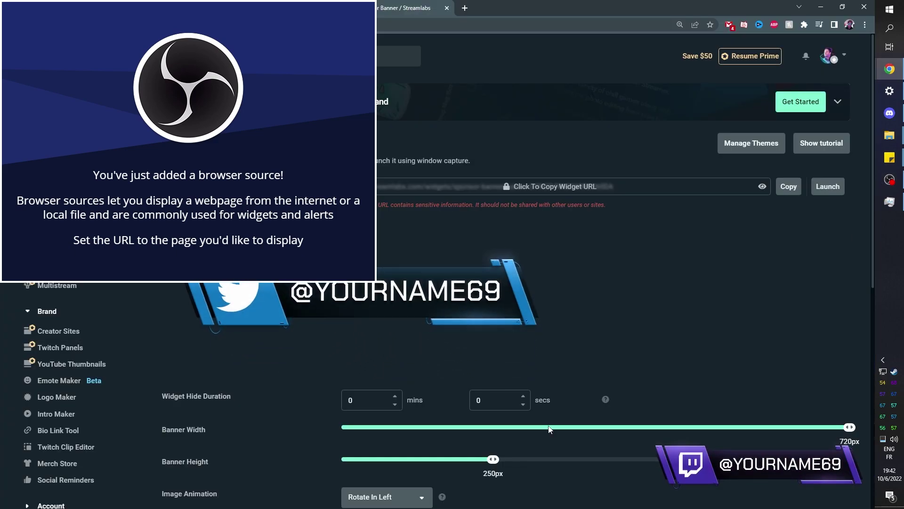
key("alt+Tab")
key("Return")
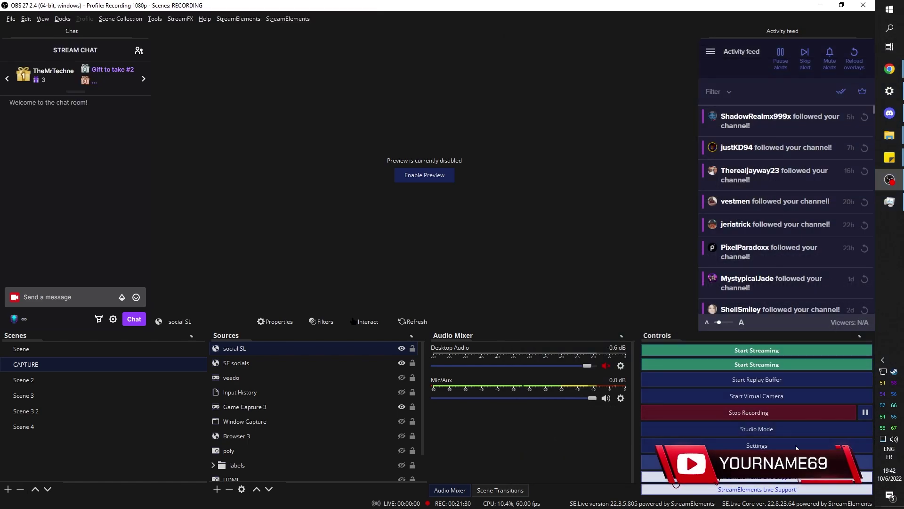
Enable the preview and place the social SL banner, slightly scaled down, in the lower-left corner of the canvas.
left_click(412, 183)
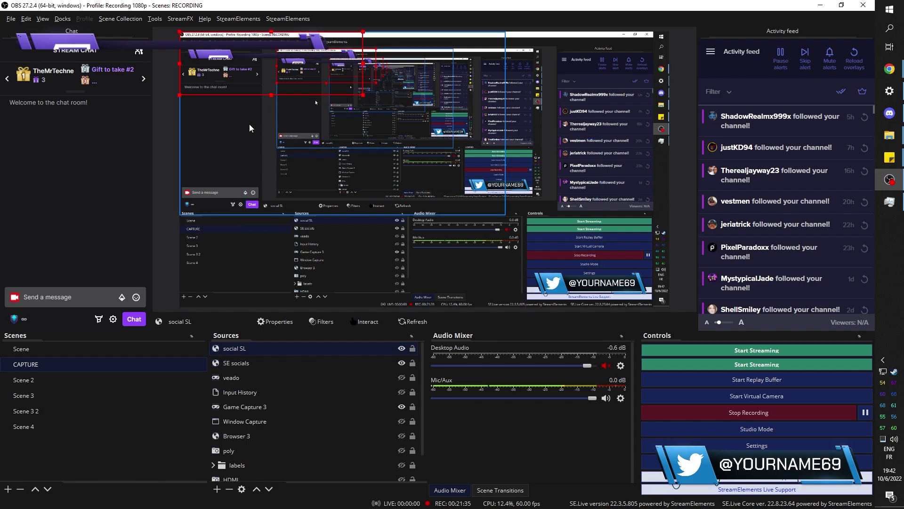
left_click_drag(249, 65, 319, 255)
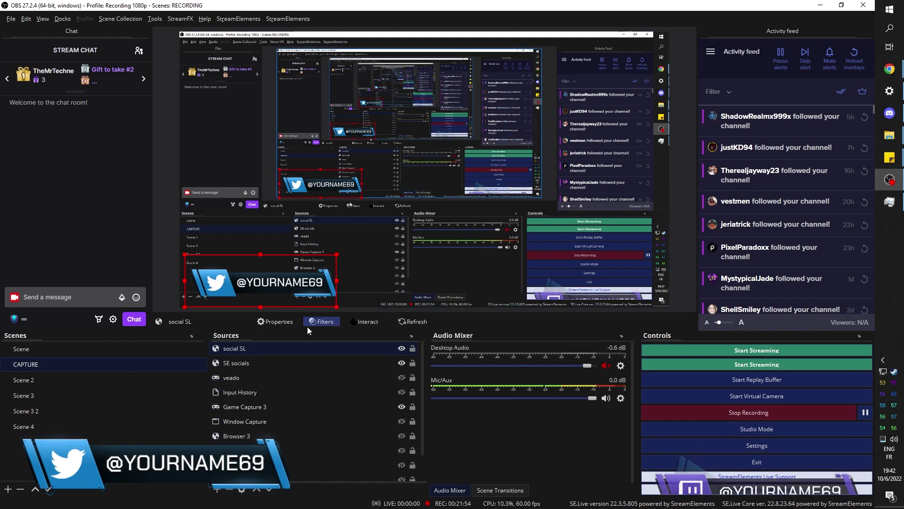
Open the properties of the social SL browser source.
double_click(238, 349)
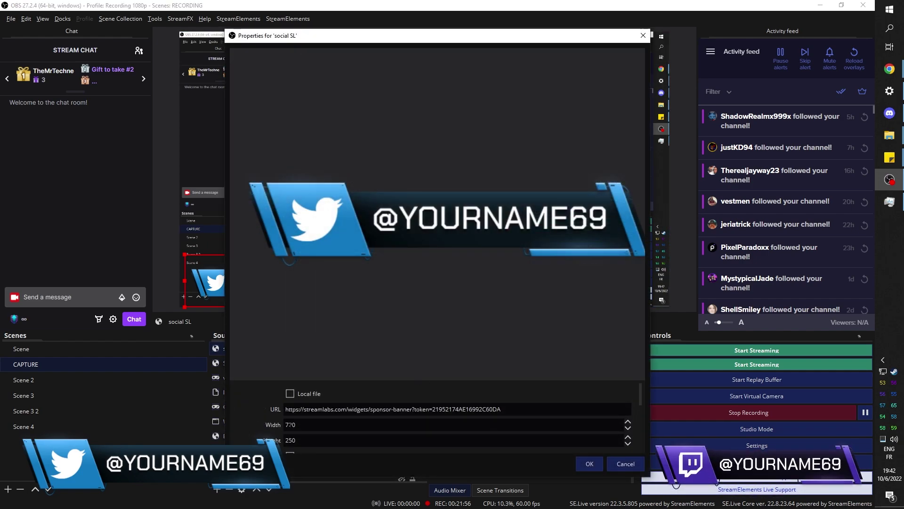